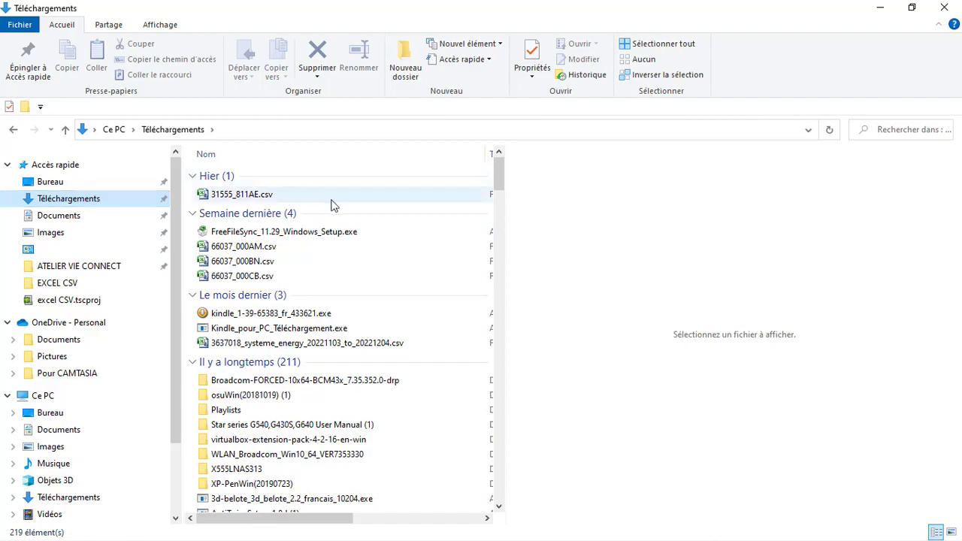
- Open 31555_811AE.csv, discard the recovered documents, and select the valeur_fonciere column
{"action": "left_click", "coordinate": [311, 197]}
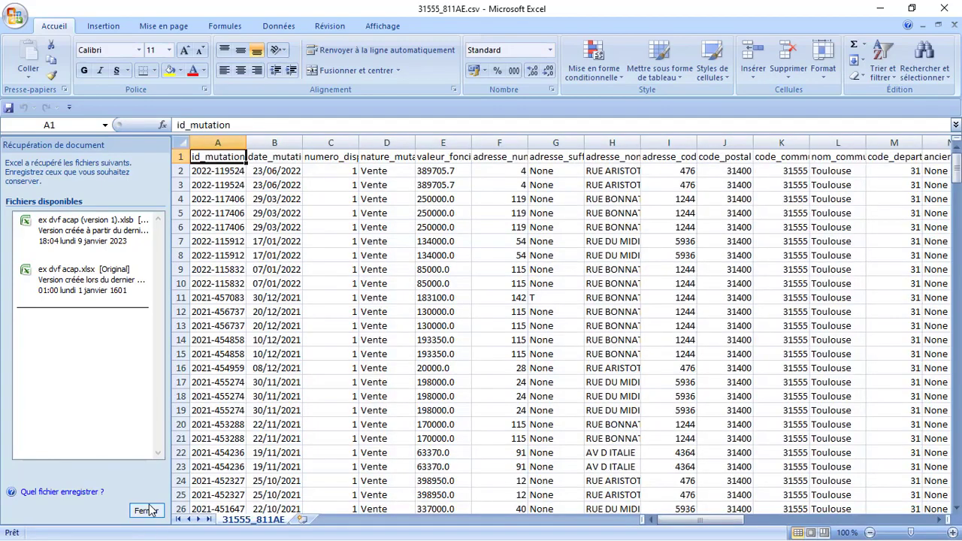
{"action": "left_click", "coordinate": [148, 510]}
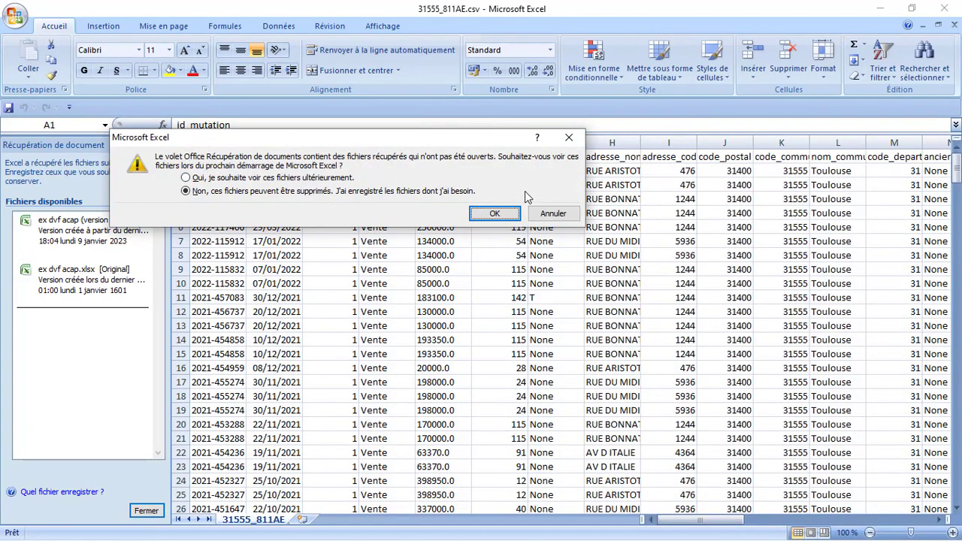
{"action": "left_click", "coordinate": [493, 214]}
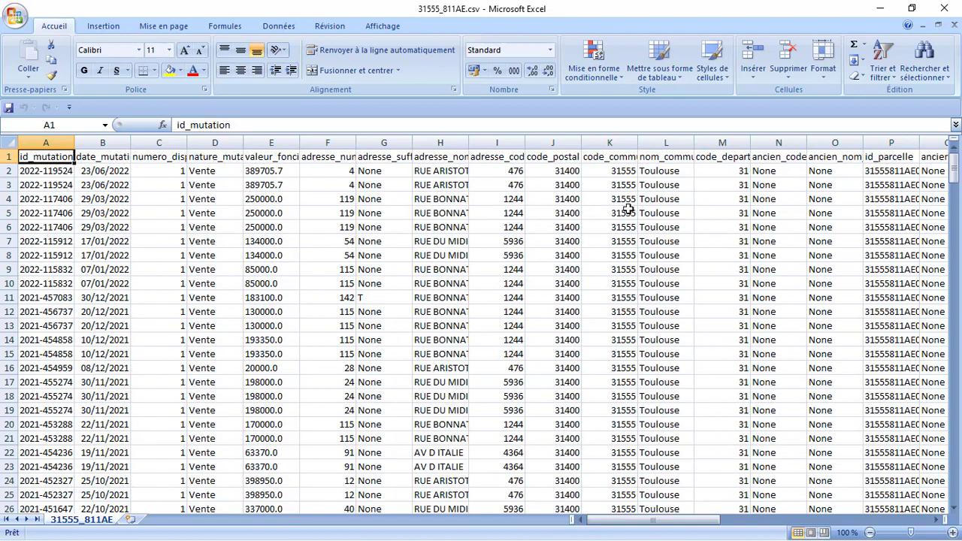
{"action": "left_click", "coordinate": [279, 141]}
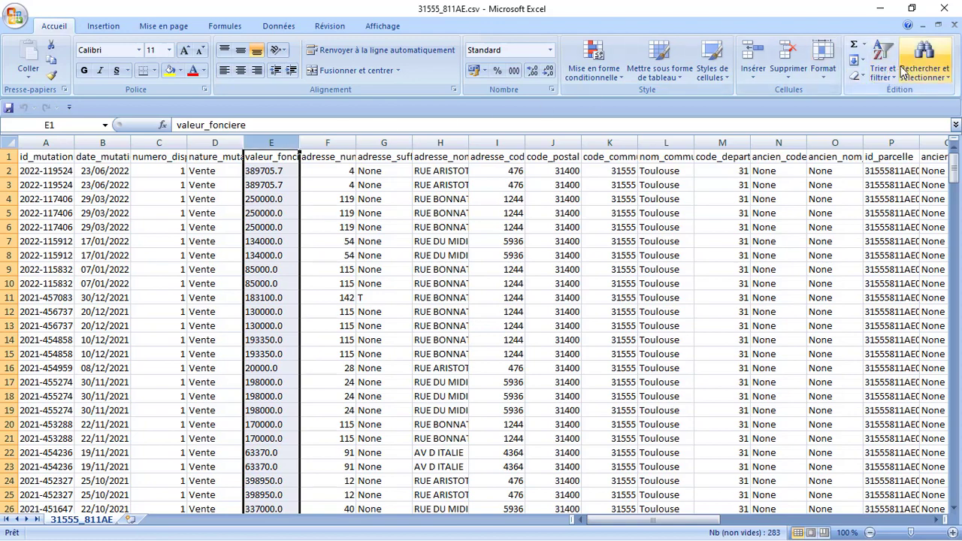
- Replace every '.' with ',' in the valeur_fonciere column (282 replacements)
{"action": "left_click", "coordinate": [925, 67]}
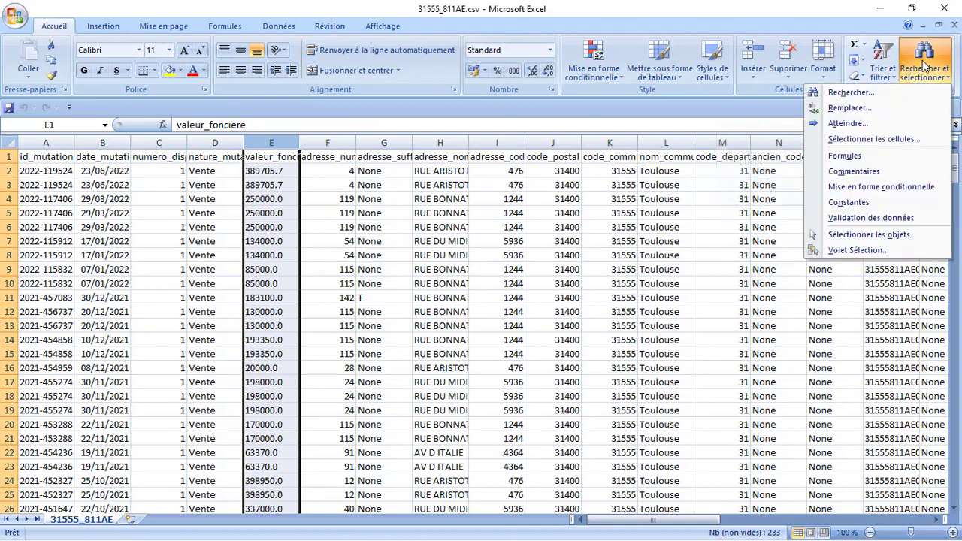
{"action": "left_click", "coordinate": [866, 108]}
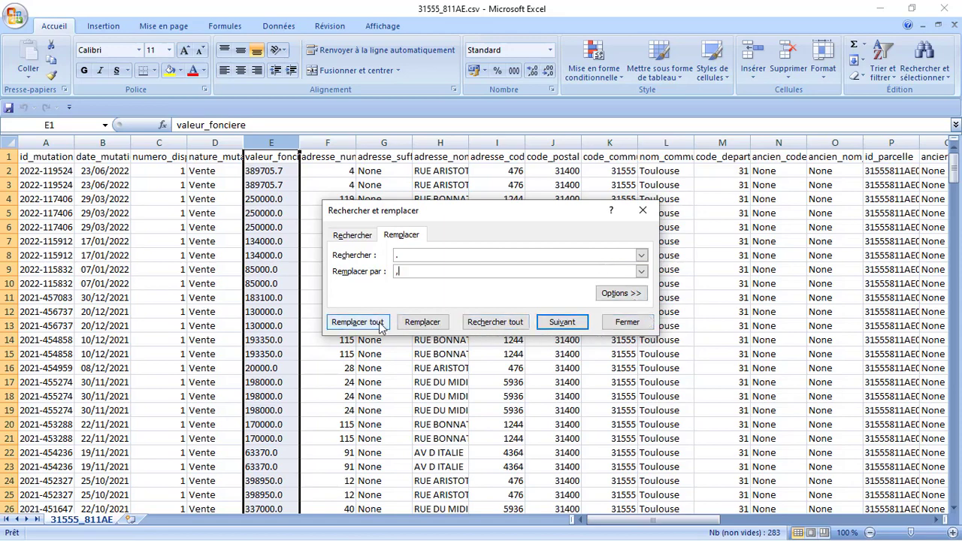
{"action": "left_click", "coordinate": [356, 322]}
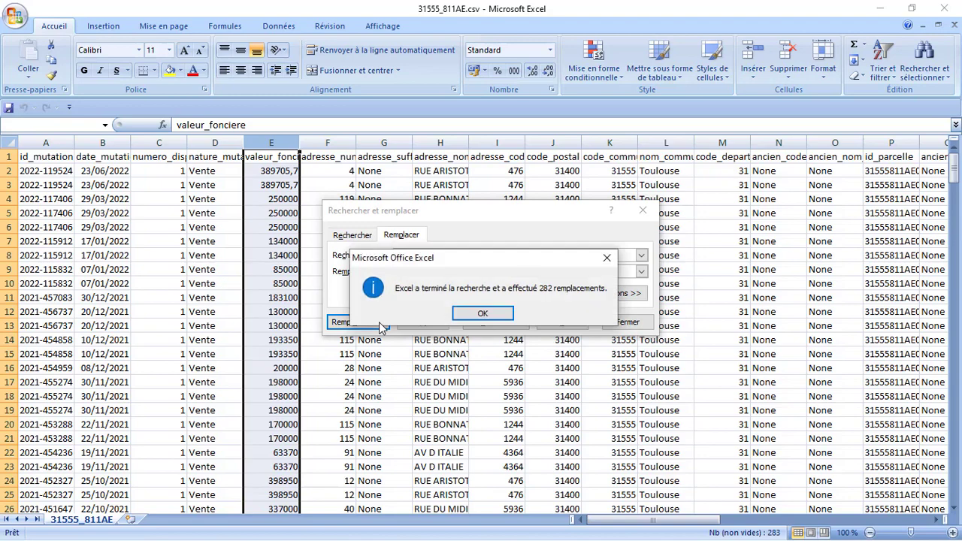
{"action": "left_click", "coordinate": [482, 313]}
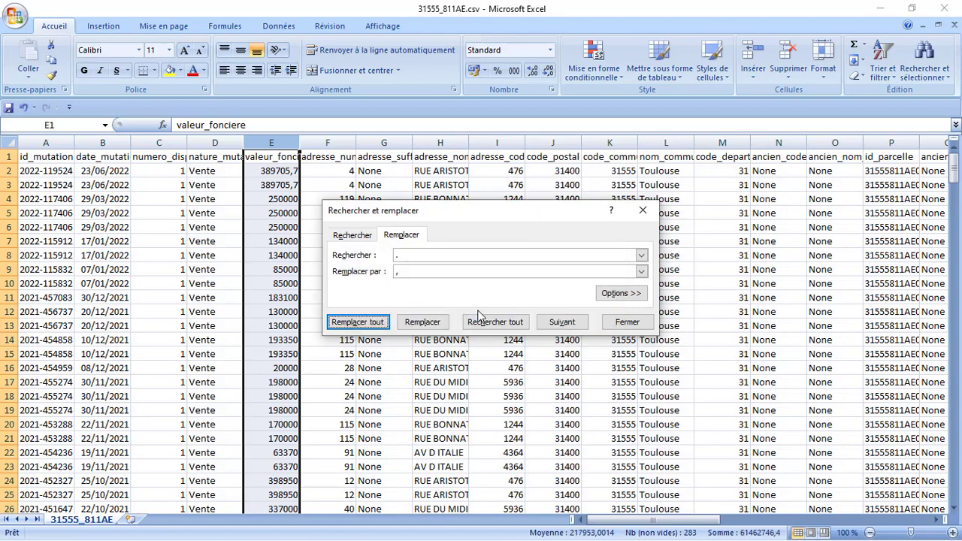
{"action": "left_click", "coordinate": [625, 322]}
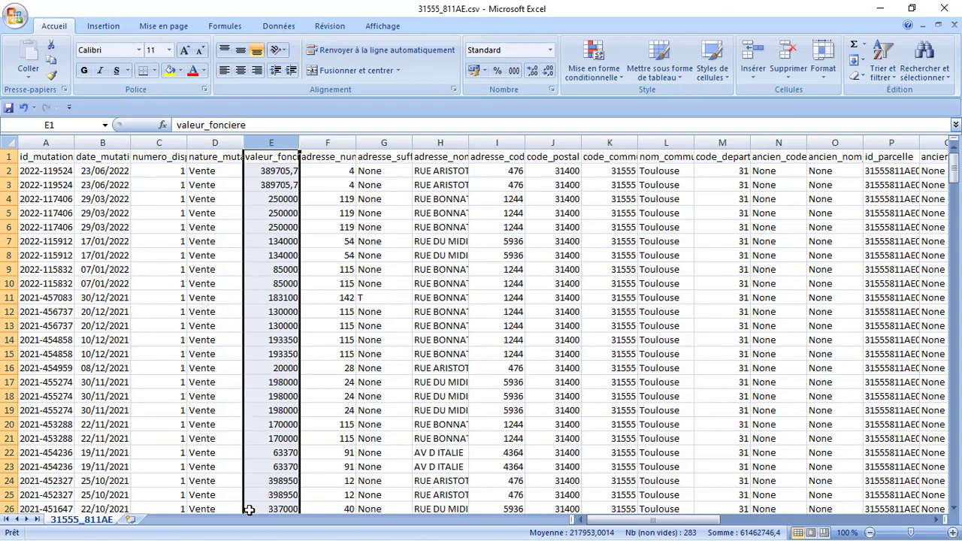
- Apply the euro Comptabilité format to the valeur_fonciere prices, e.g. 389 705,70 €
{"action": "left_click", "coordinate": [473, 71]}
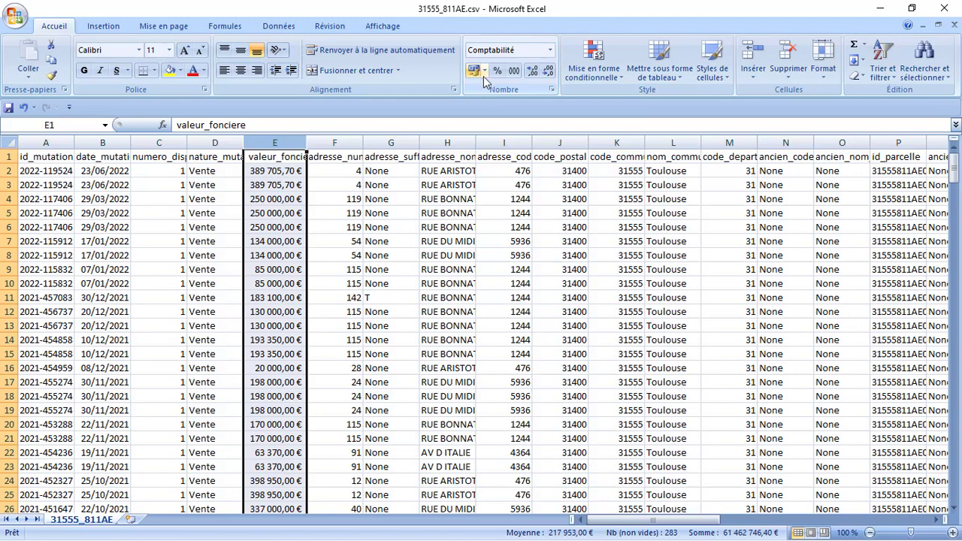
{"action": "left_click", "coordinate": [952, 506]}
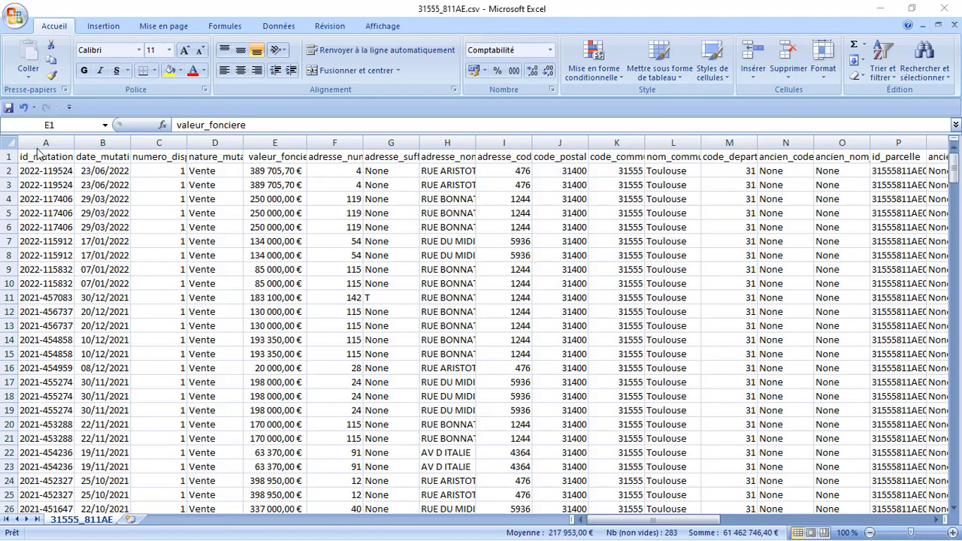
{"action": "key", "text": "ctrl+space"}
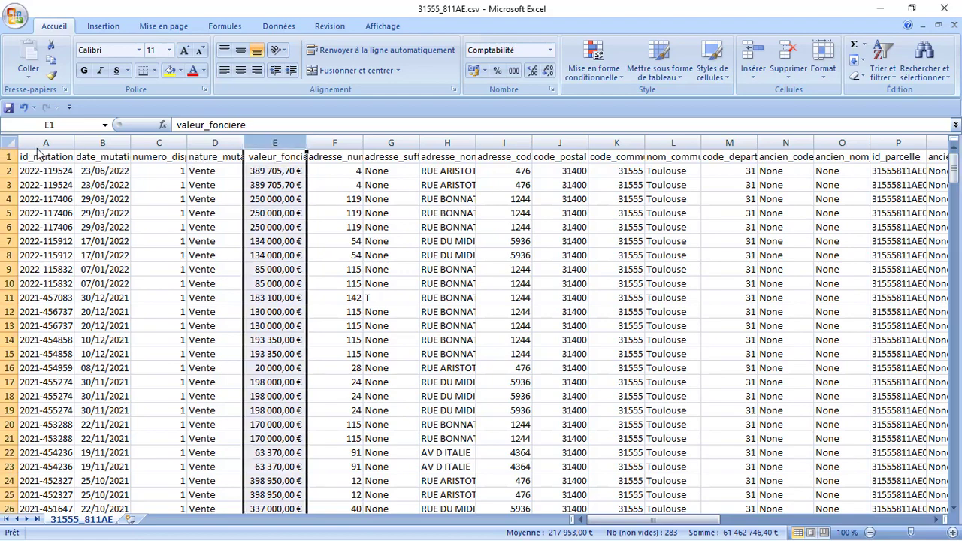
- Delete the id_mutation column and then the nature_mutation column
{"action": "left_click", "coordinate": [36, 144]}
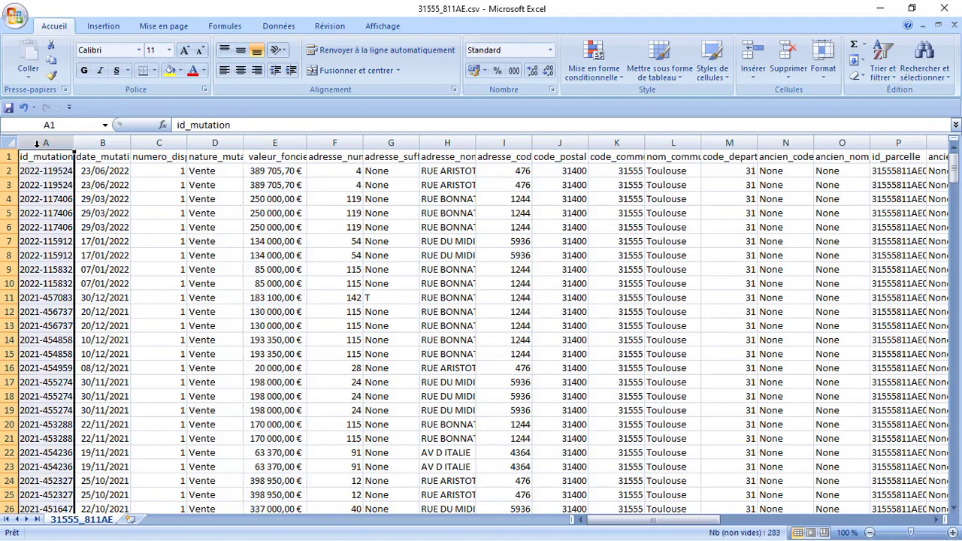
{"action": "right_click", "coordinate": [45, 199]}
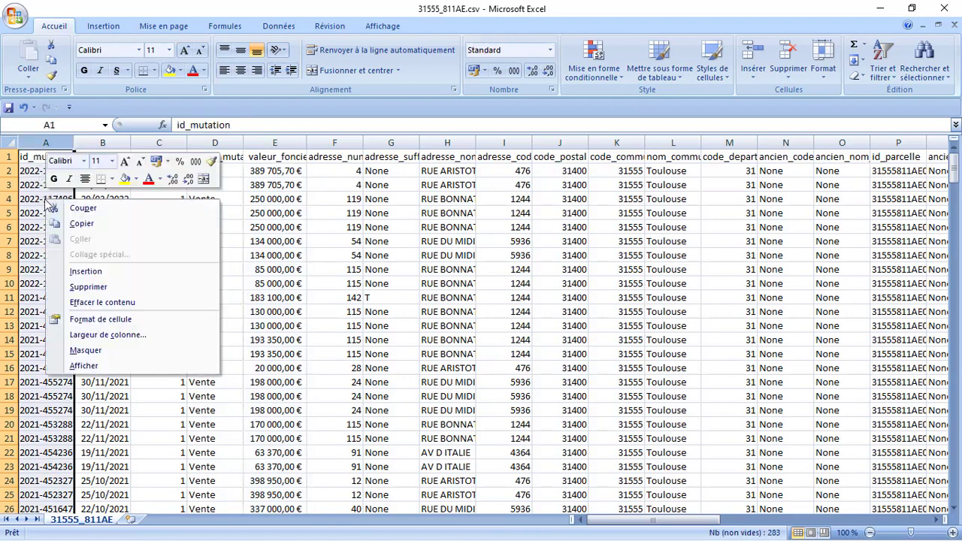
{"action": "left_click", "coordinate": [78, 287]}
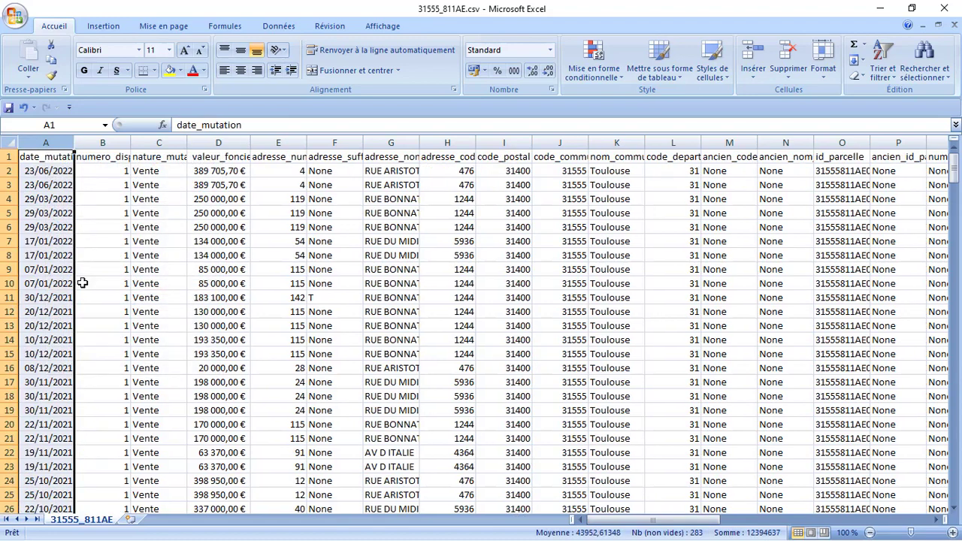
{"action": "left_click", "coordinate": [157, 142]}
{"action": "right_click", "coordinate": [157, 142]}
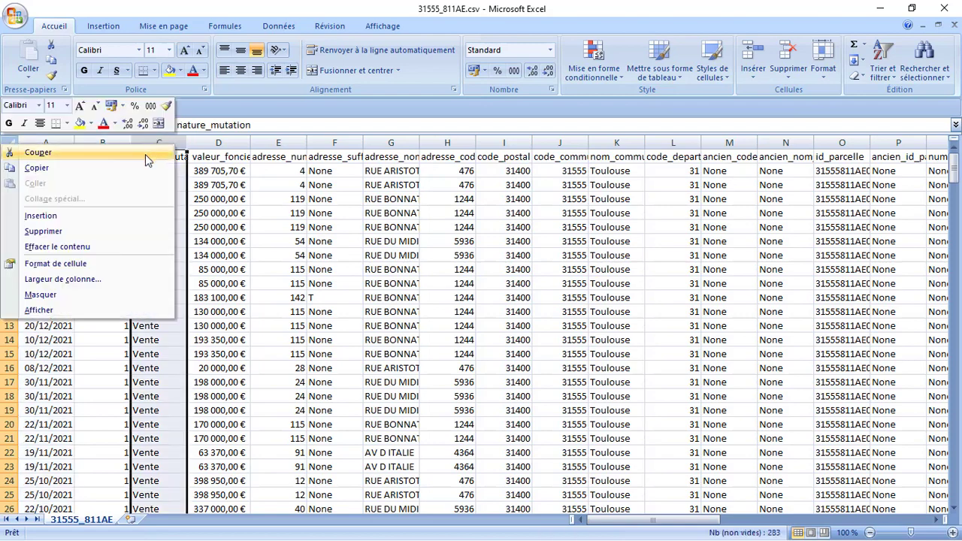
{"action": "left_click", "coordinate": [136, 232]}
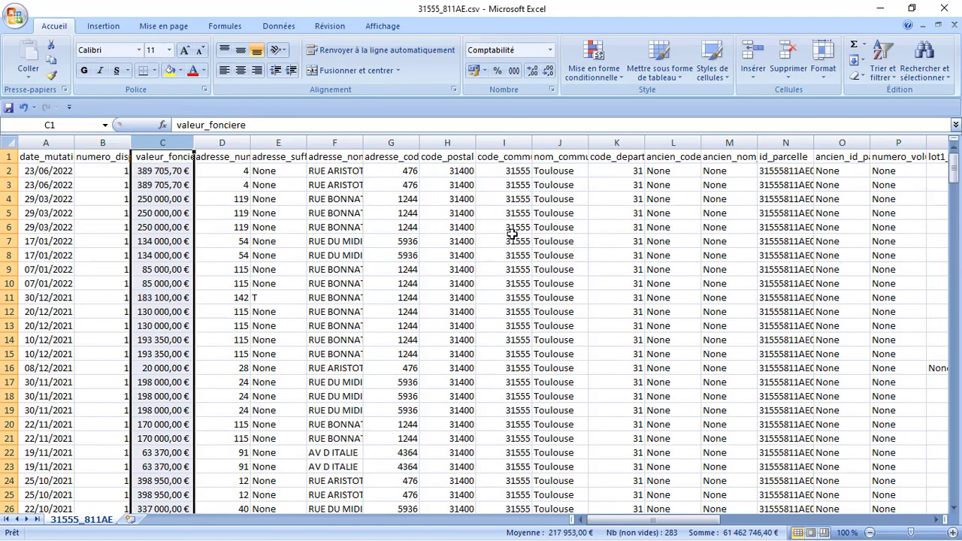
{"action": "left_click", "coordinate": [622, 143]}
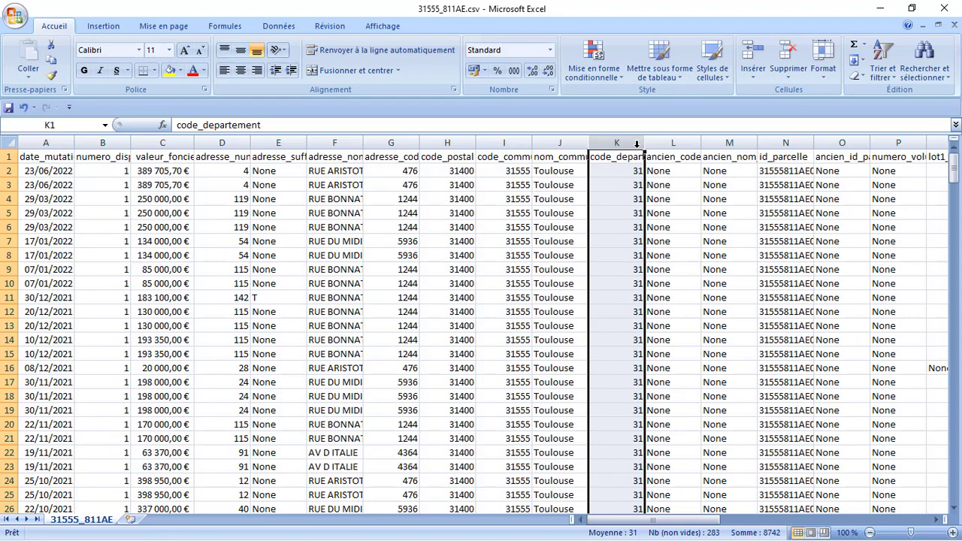
- Delete columns K–P, from code_departement through id_parcelle
{"action": "left_click", "coordinate": [714, 143], "text": "shift"}
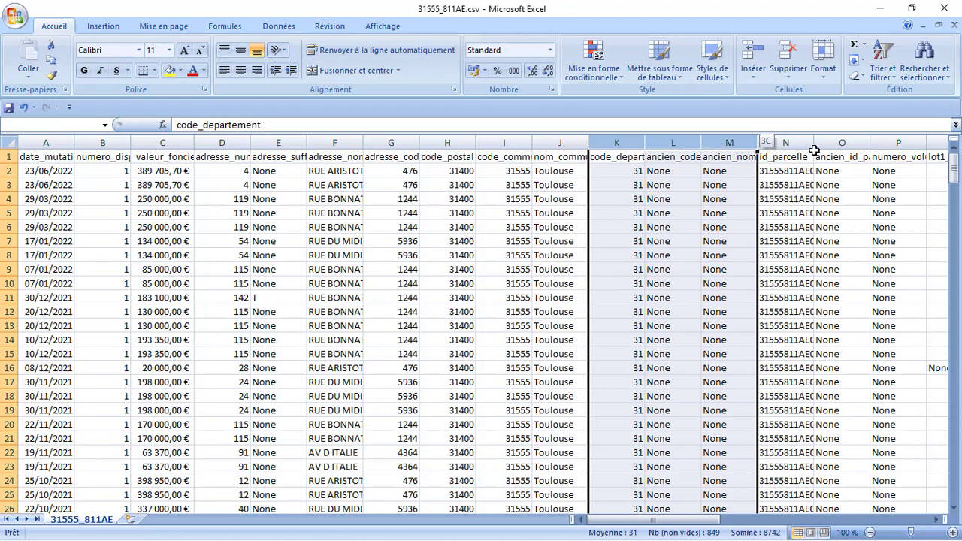
{"action": "left_click", "coordinate": [888, 141], "text": "shift"}
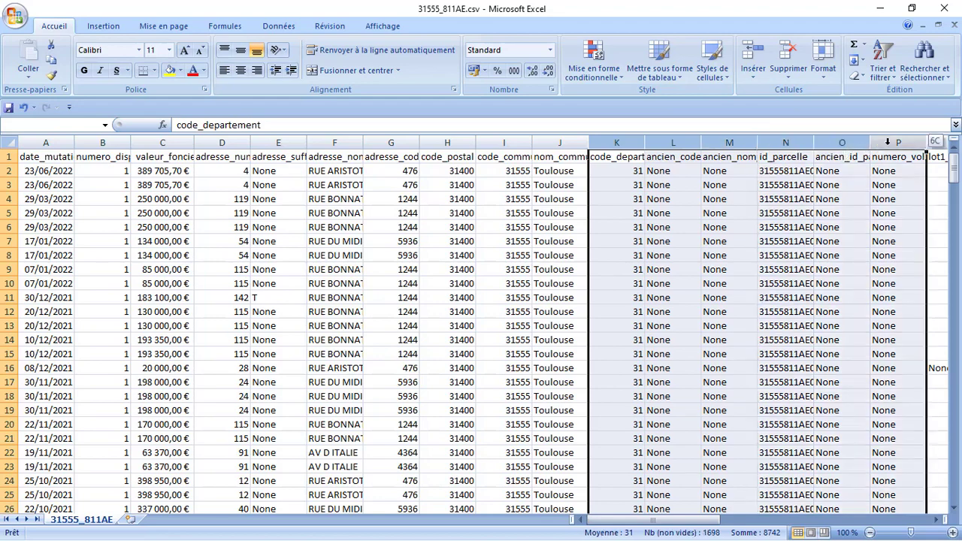
{"action": "right_click", "coordinate": [762, 209]}
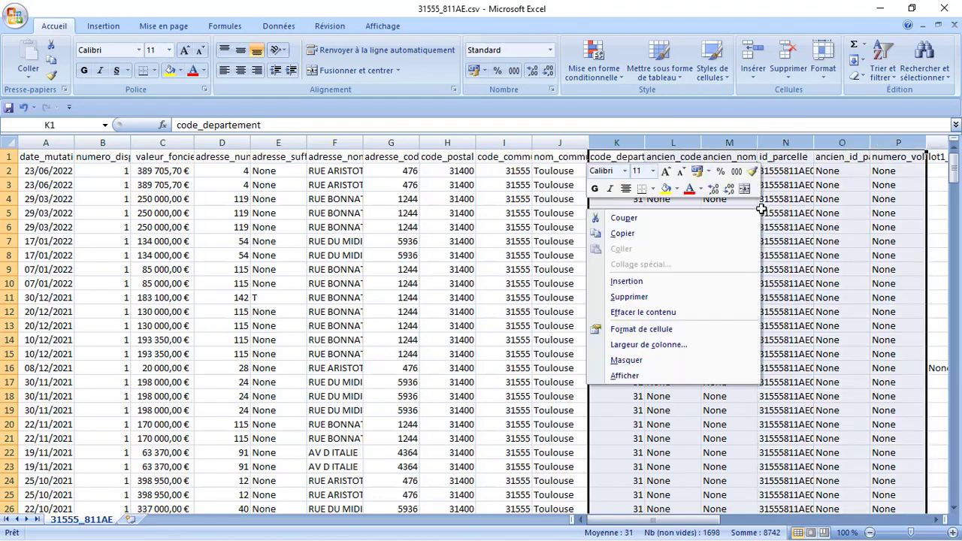
{"action": "left_click", "coordinate": [693, 298]}
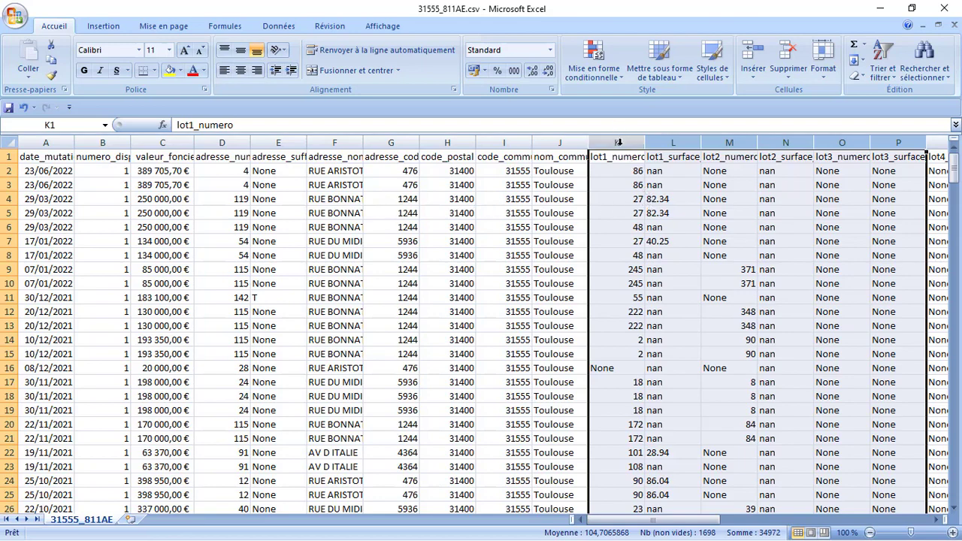
{"action": "left_click_drag", "start_coordinate": [618, 142], "coordinate": [279, 167]}
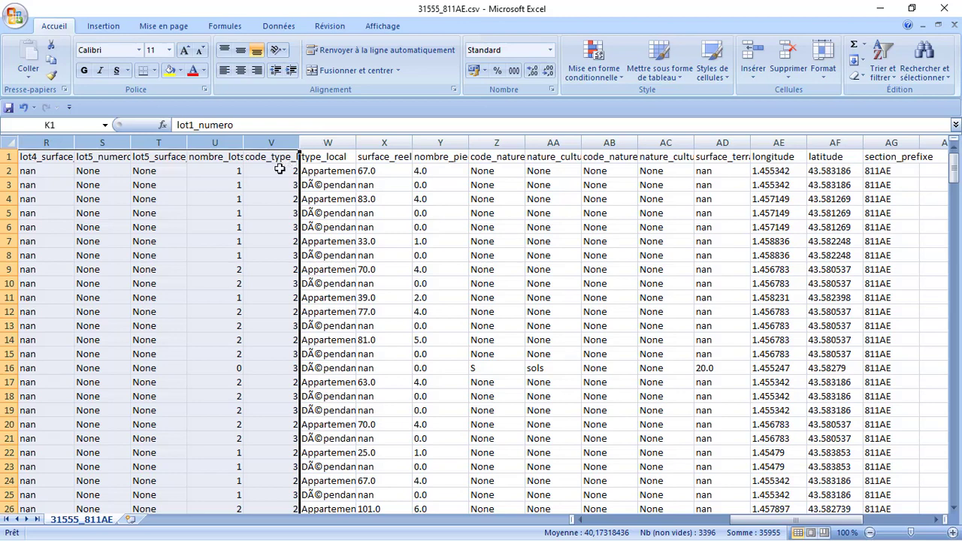
- Delete the selected lot columns and then the adresse_suffixe column
{"action": "right_click", "coordinate": [178, 224]}
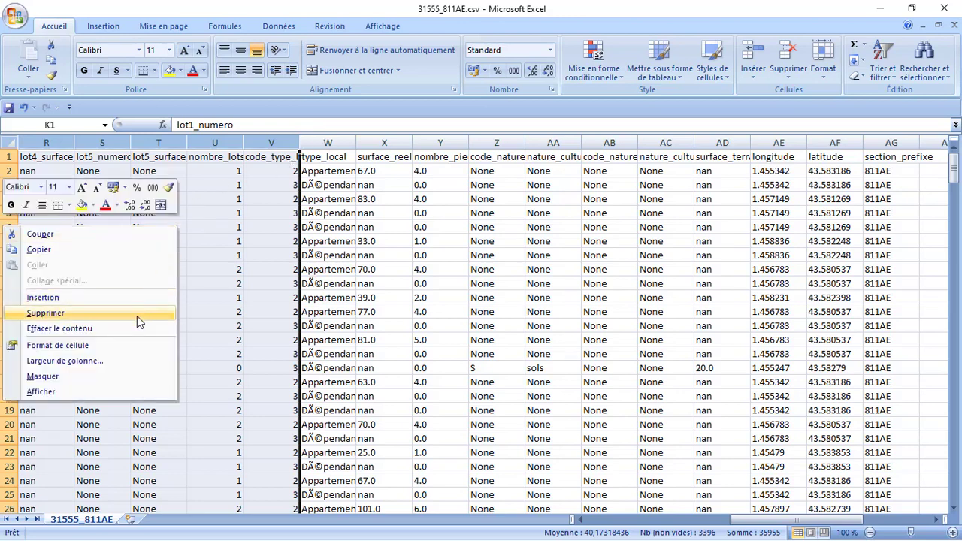
{"action": "left_click", "coordinate": [136, 315]}
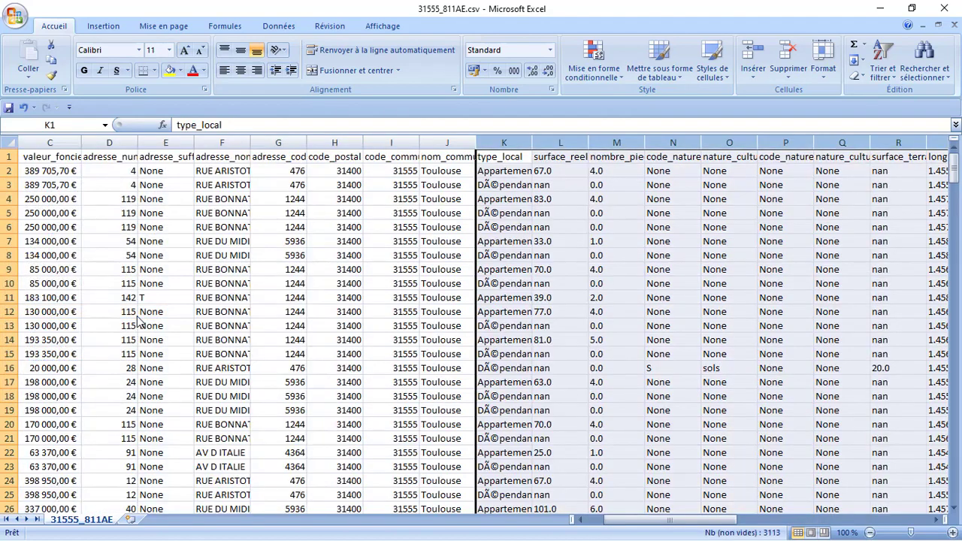
{"action": "left_click", "coordinate": [170, 142]}
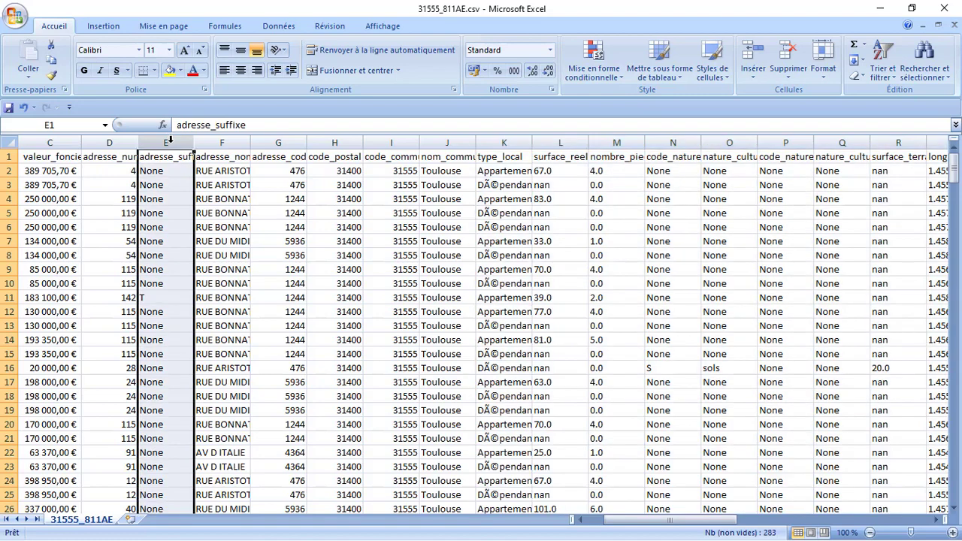
{"action": "right_click", "coordinate": [170, 142]}
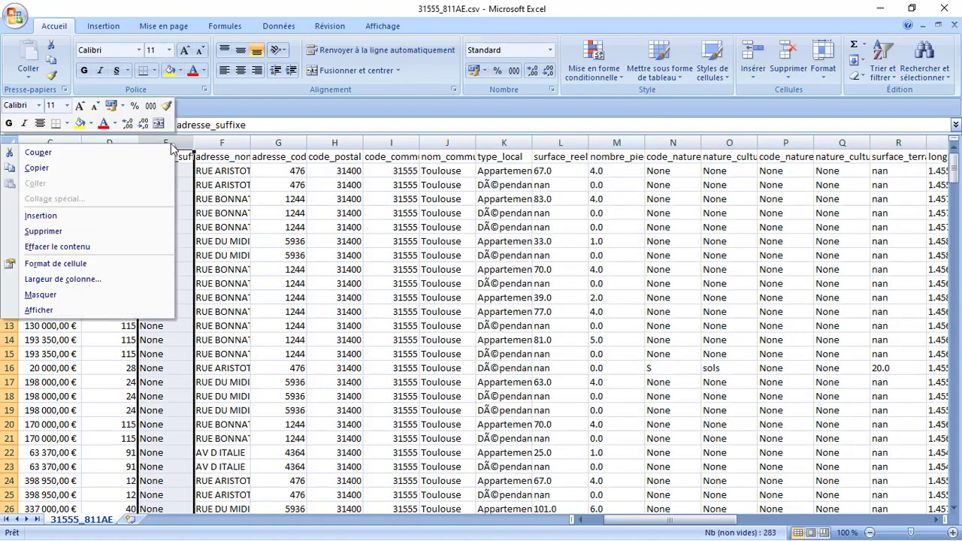
{"action": "left_click", "coordinate": [137, 235]}
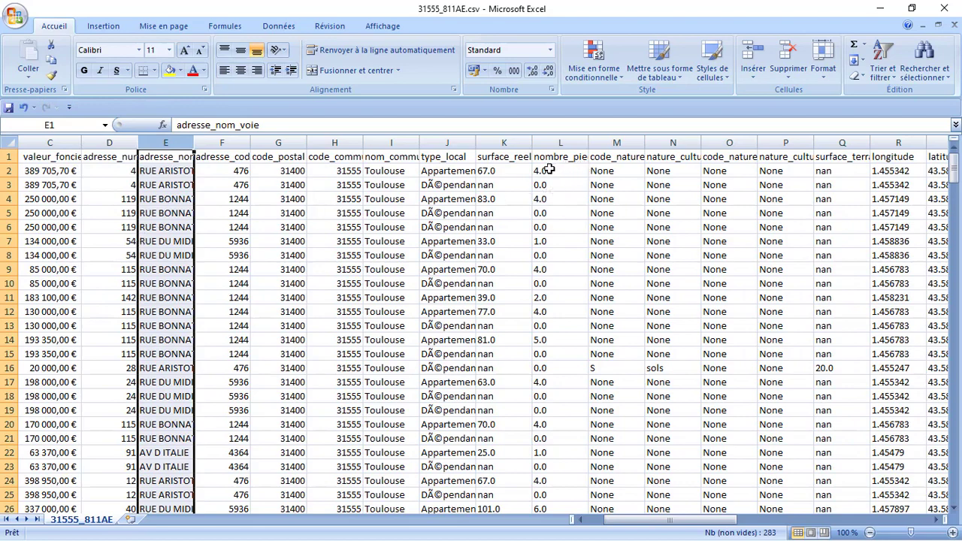
{"action": "left_click", "coordinate": [453, 225]}
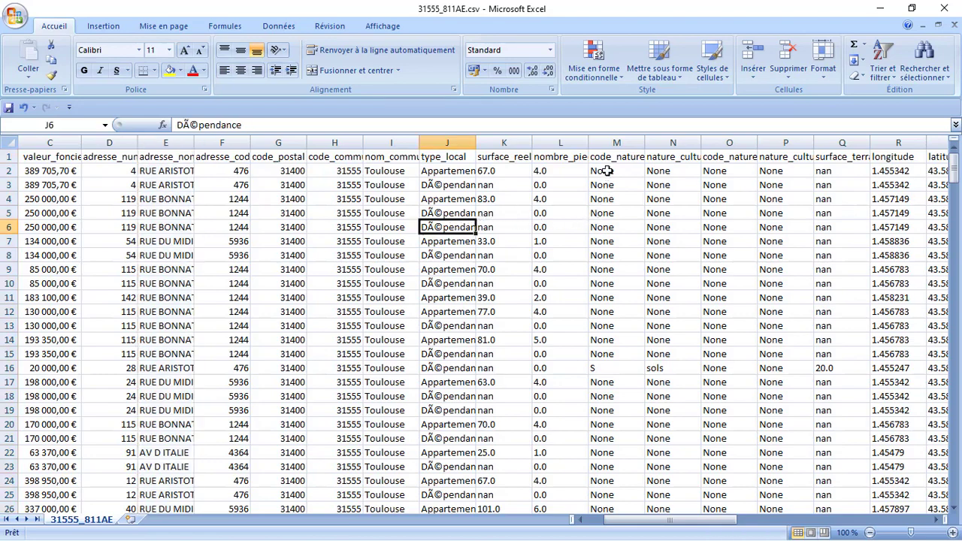
{"action": "key", "text": "alt+Tab"}
{"action": "key", "text": "alt+Tab"}
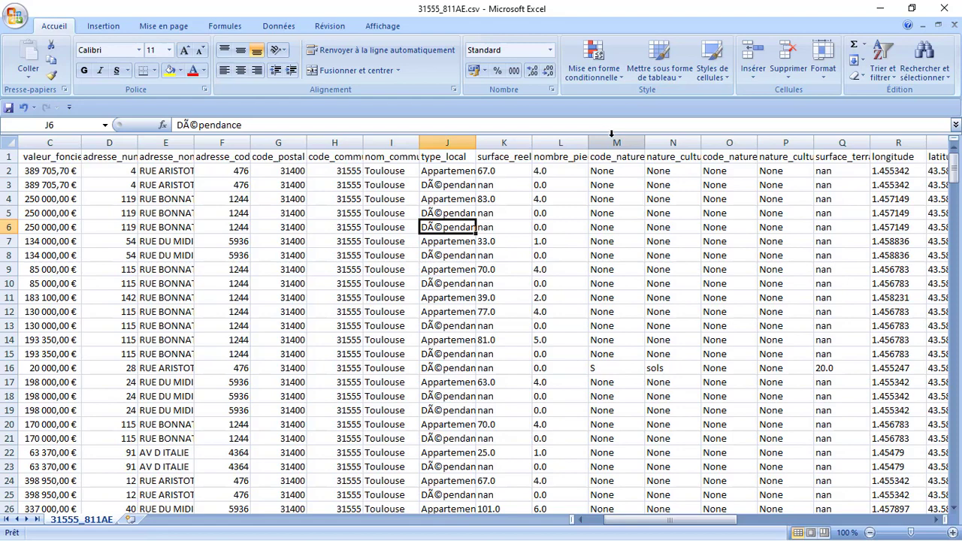
{"action": "left_click_drag", "start_coordinate": [610, 136], "coordinate": [937, 133]}
- Delete columns M–S, then the section_prefixe column
{"action": "right_click", "coordinate": [823, 212]}
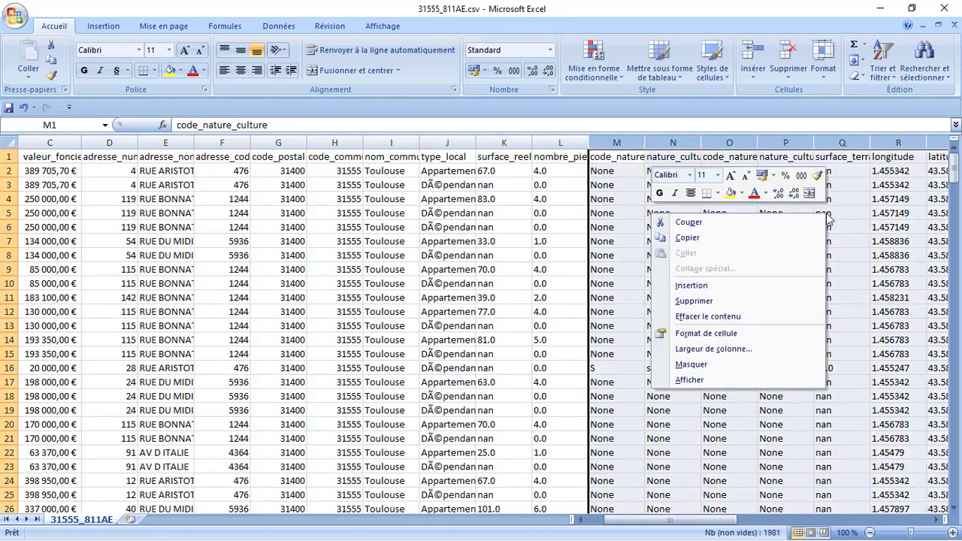
{"action": "left_click", "coordinate": [738, 301]}
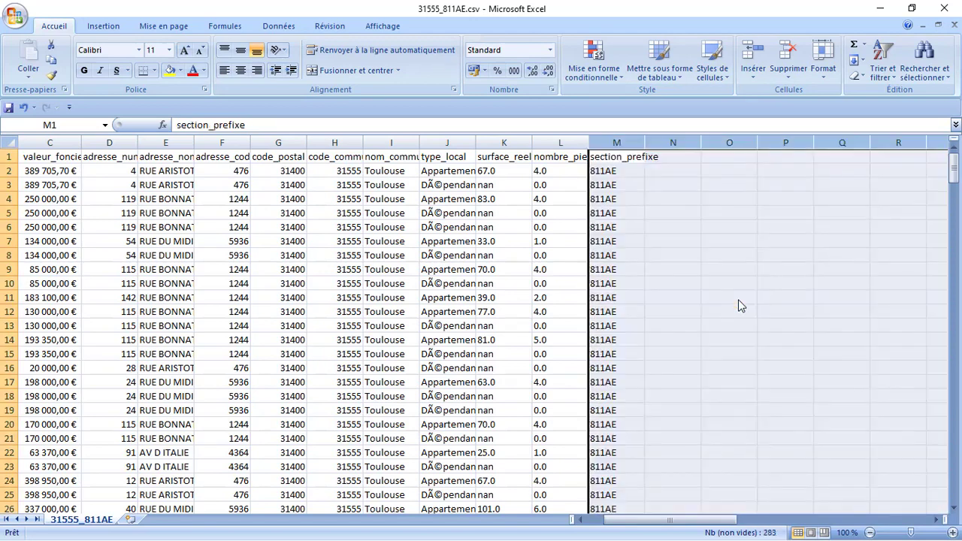
{"action": "left_click", "coordinate": [616, 142]}
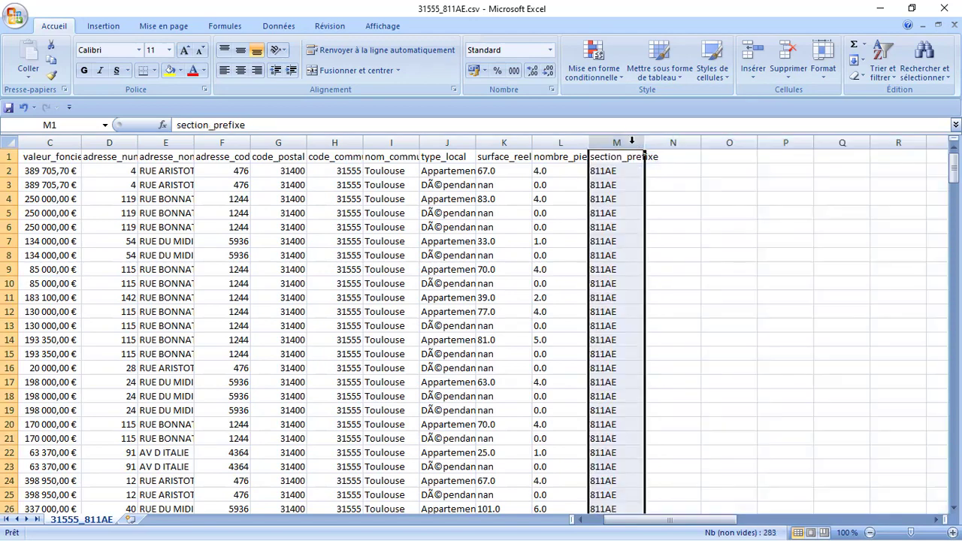
{"action": "right_click", "coordinate": [617, 201]}
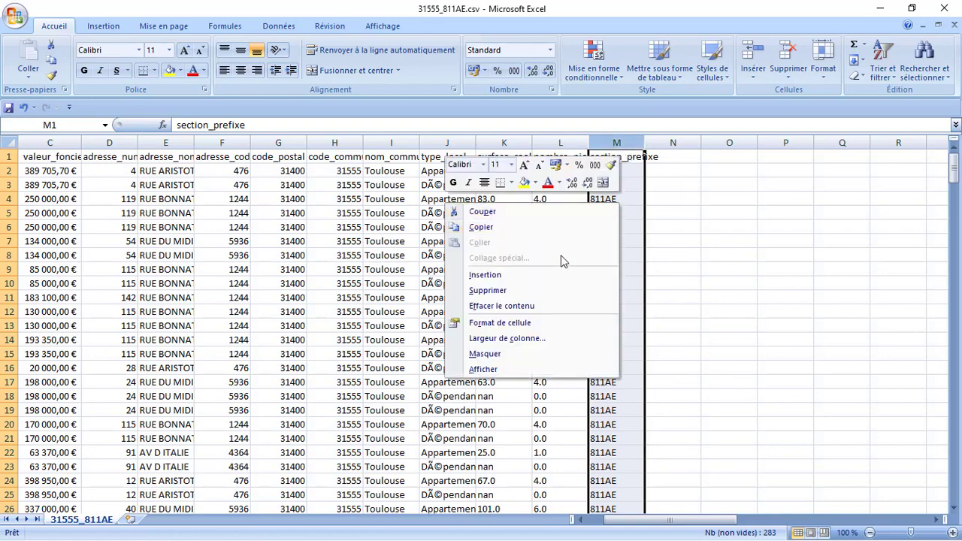
{"action": "left_click", "coordinate": [555, 293]}
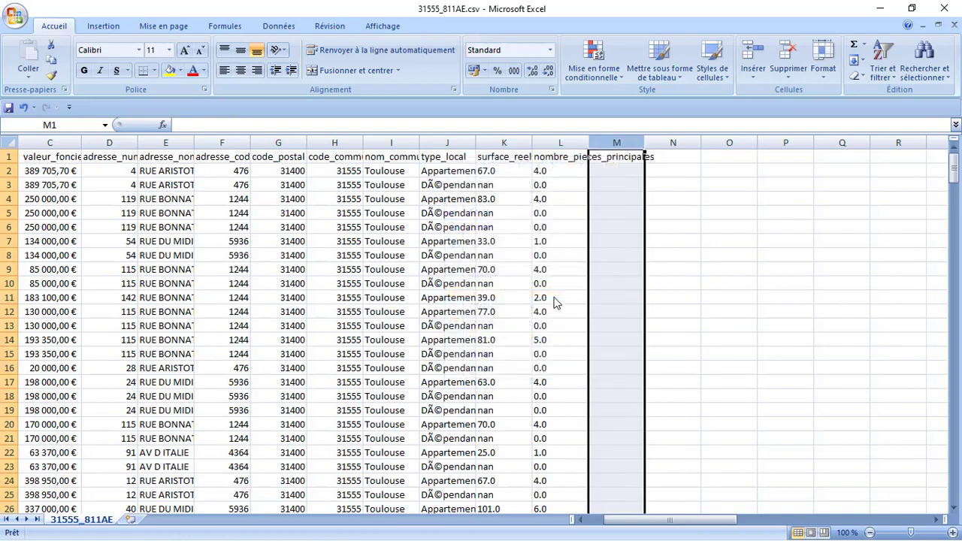
- Inspect the surface_reelle_bati values and the garbled DÃ©pendance entry in J3
{"action": "left_click", "coordinate": [551, 161]}
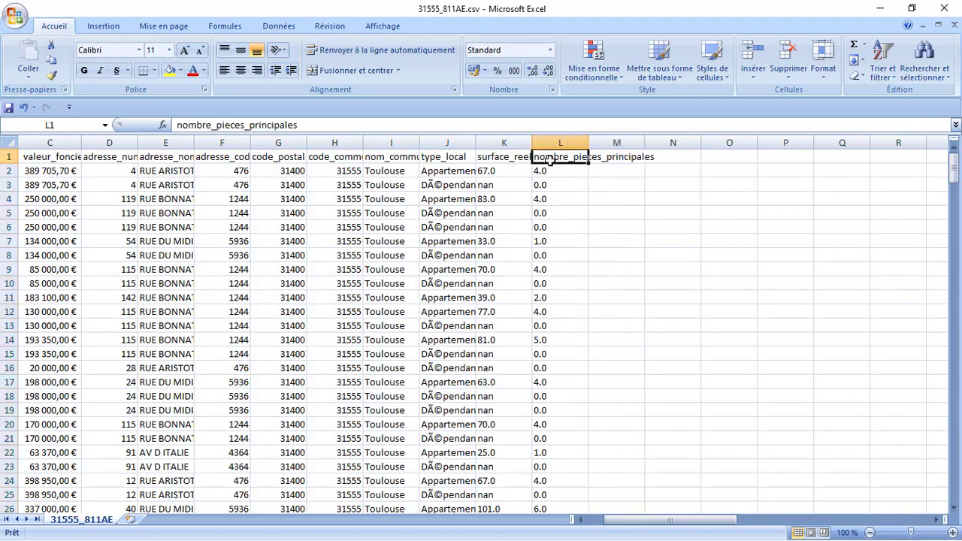
{"action": "left_click", "coordinate": [503, 159]}
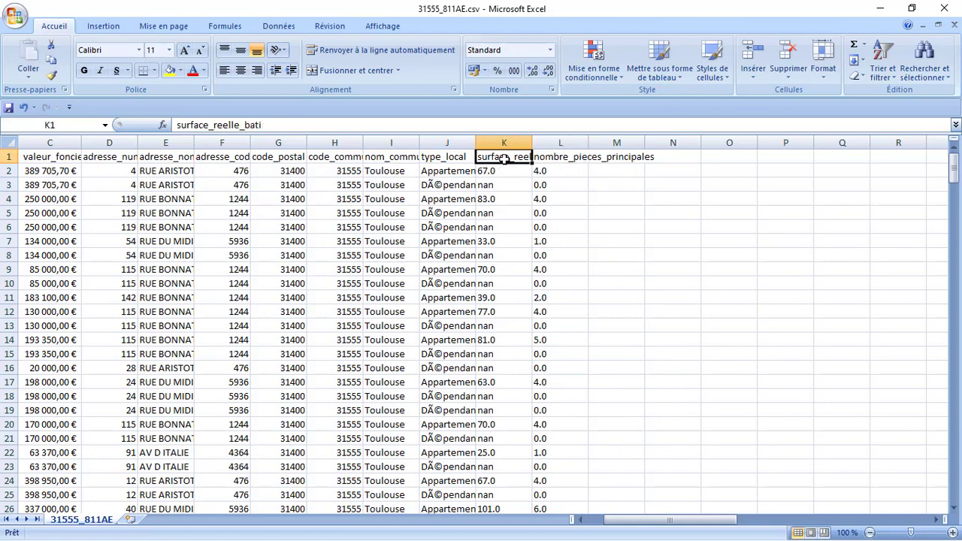
{"action": "left_click", "coordinate": [496, 199]}
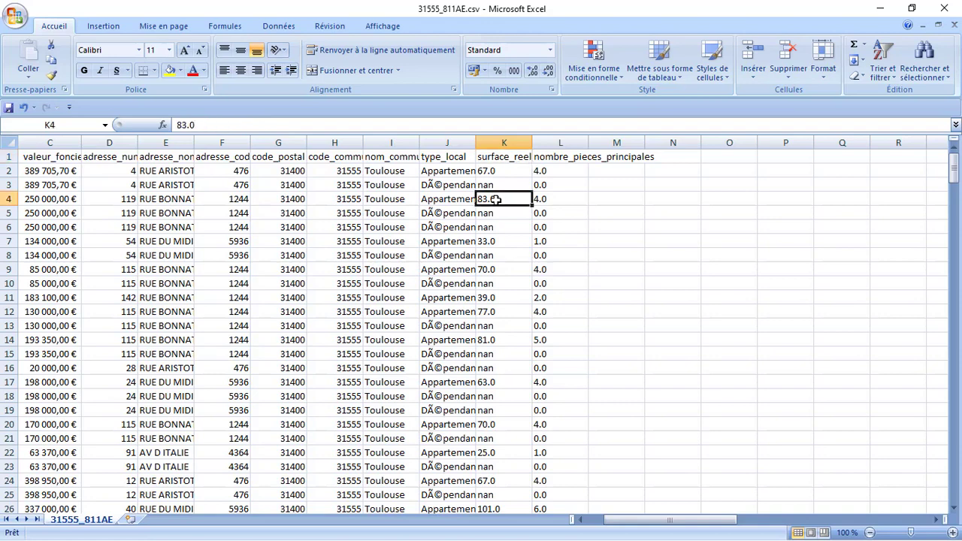
{"action": "left_click", "coordinate": [463, 187]}
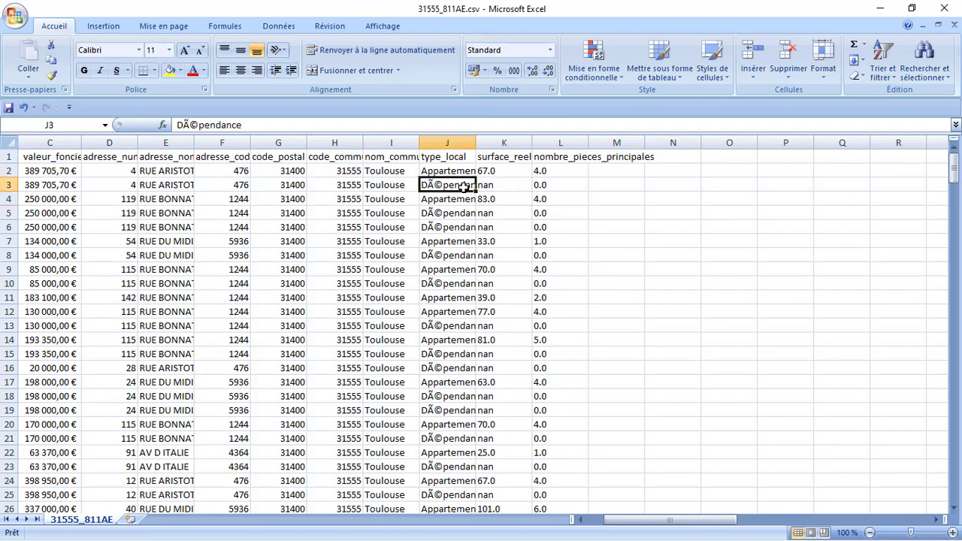
- Replace every '.' with ',' in the surface_reelle_bati column (167 replacements)
{"action": "left_click", "coordinate": [503, 142]}
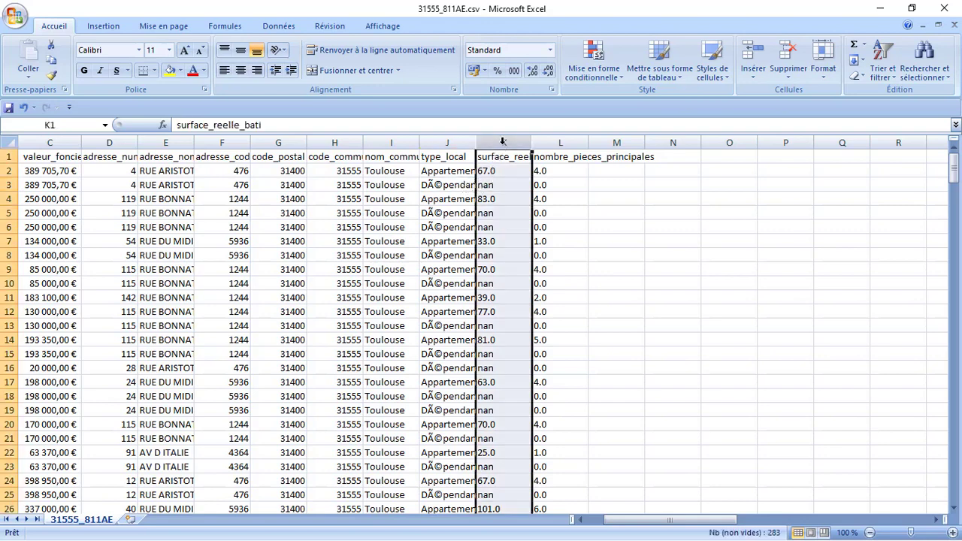
{"action": "left_click", "coordinate": [934, 76]}
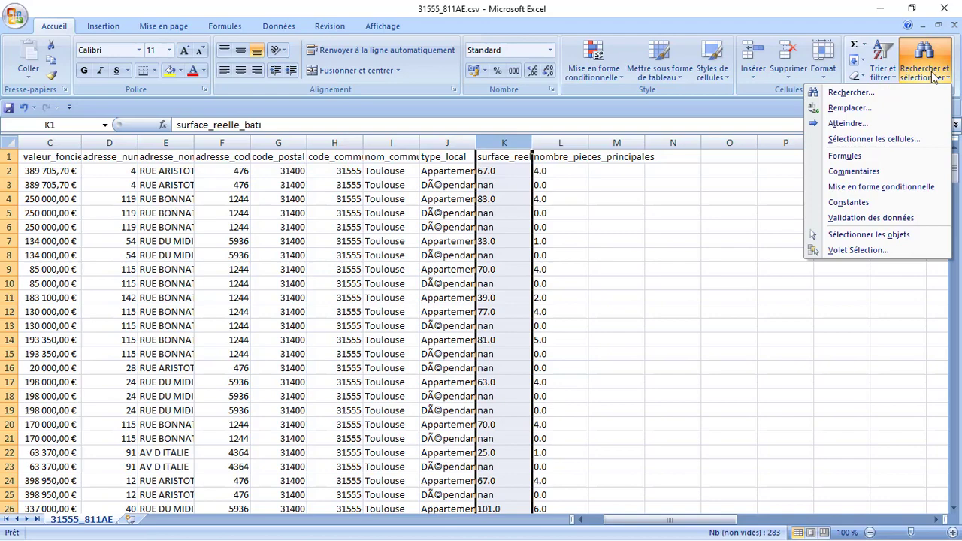
{"action": "left_click", "coordinate": [891, 112]}
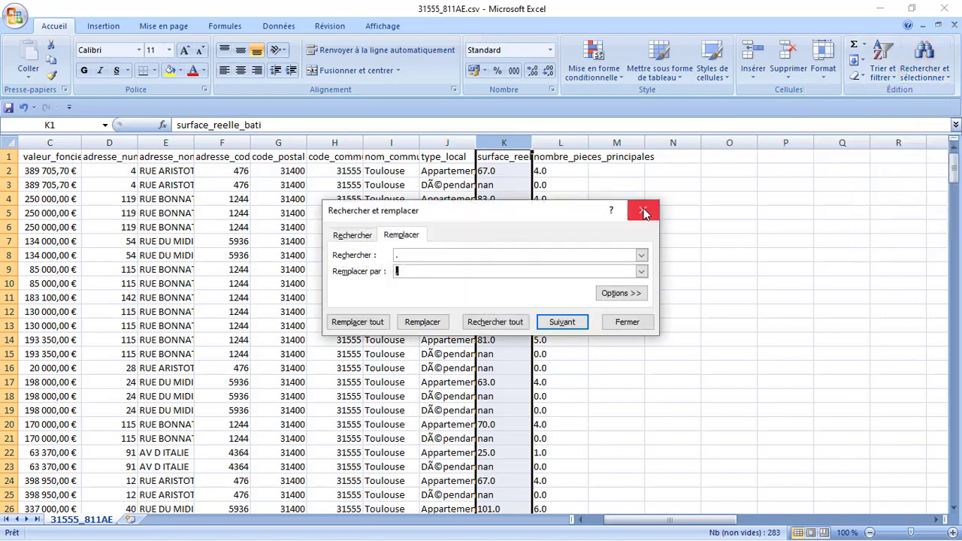
{"action": "left_click", "coordinate": [373, 328]}
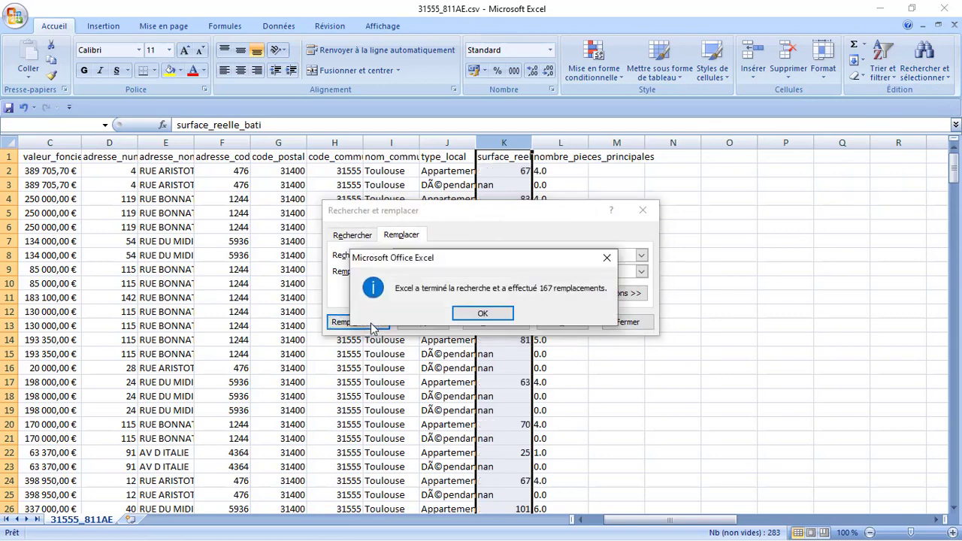
{"action": "left_click", "coordinate": [490, 315]}
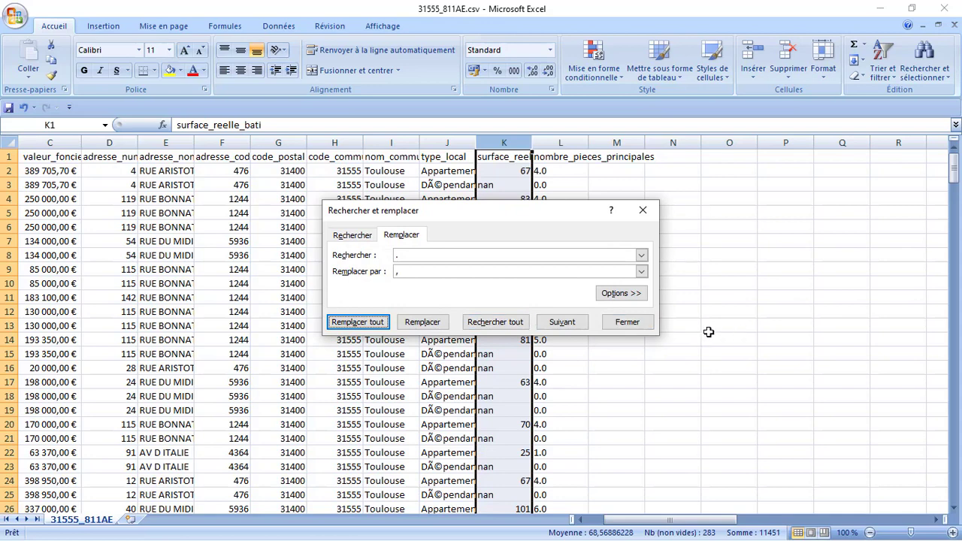
{"action": "left_click", "coordinate": [627, 322]}
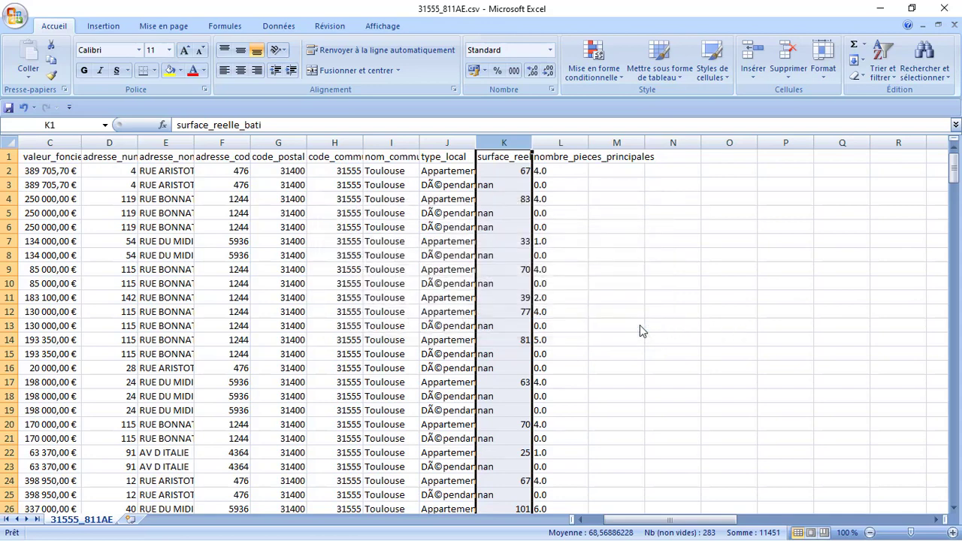
- Copy the garbled DÃ©pendance text from cell J3
{"action": "left_click", "coordinate": [447, 185]}
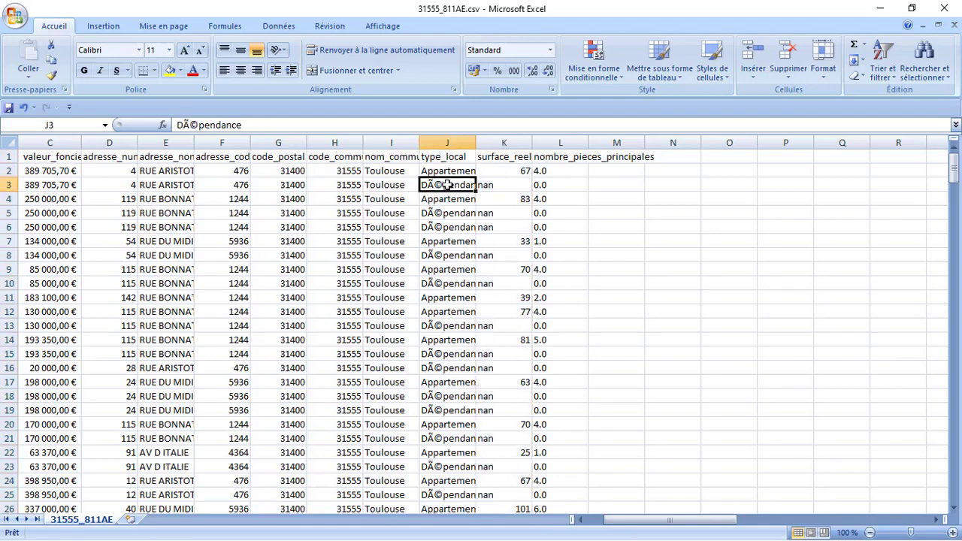
{"action": "right_click", "coordinate": [447, 185]}
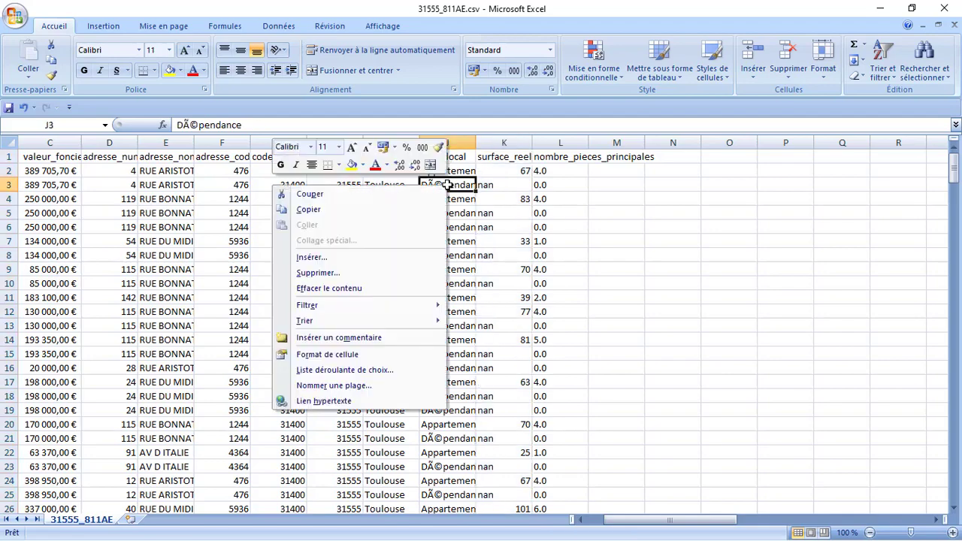
{"action": "left_click", "coordinate": [346, 211]}
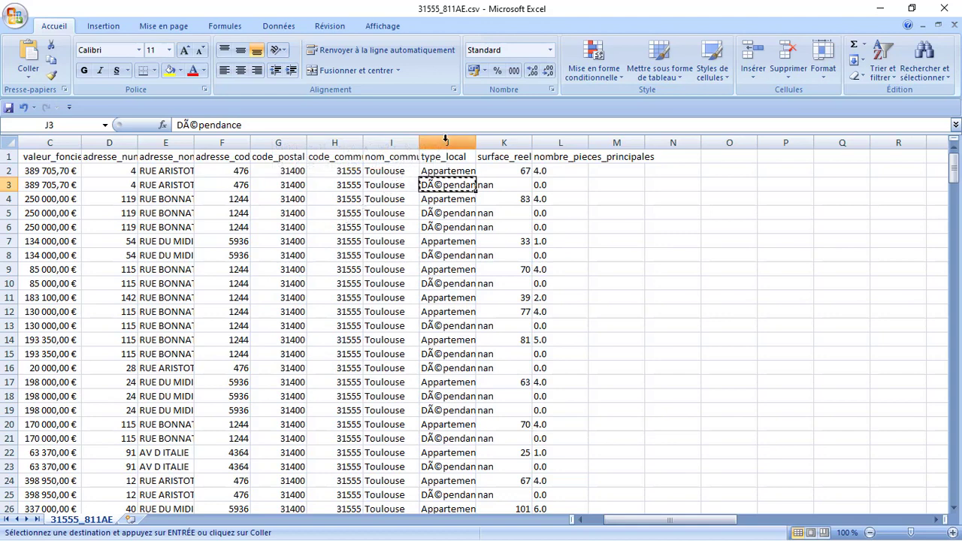
- Replace every DÃ©pendance in the type_local column with Dépendance (111 replacements)
{"action": "left_click", "coordinate": [446, 142]}
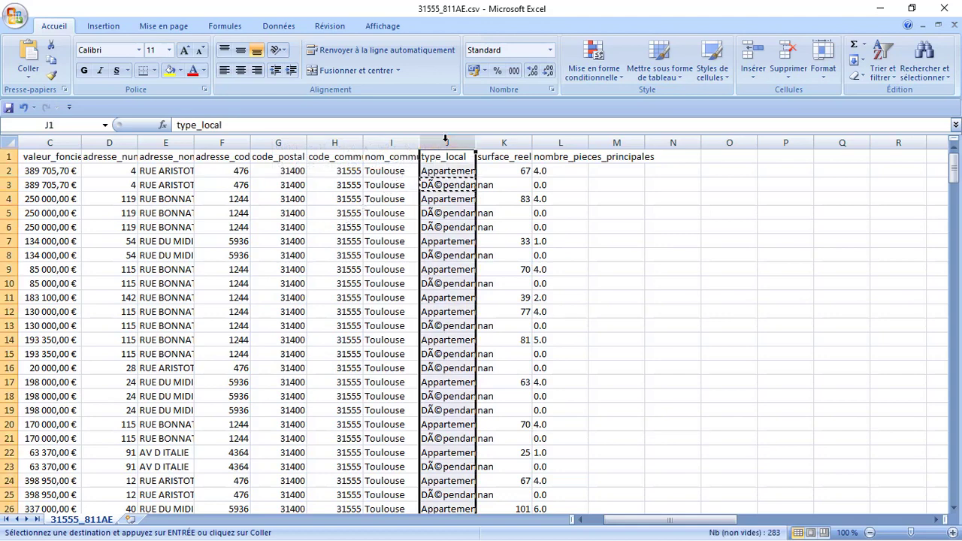
{"action": "left_click", "coordinate": [917, 69]}
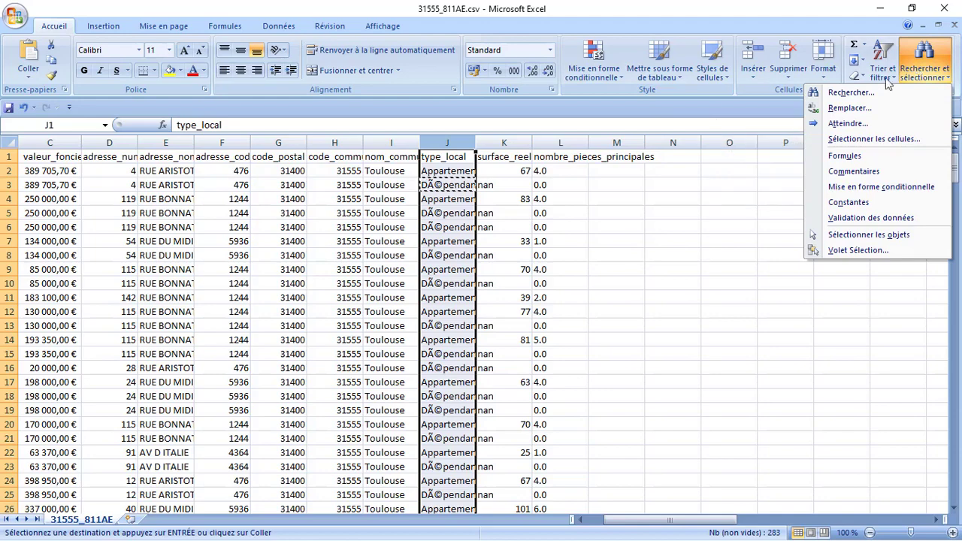
{"action": "left_click", "coordinate": [867, 109]}
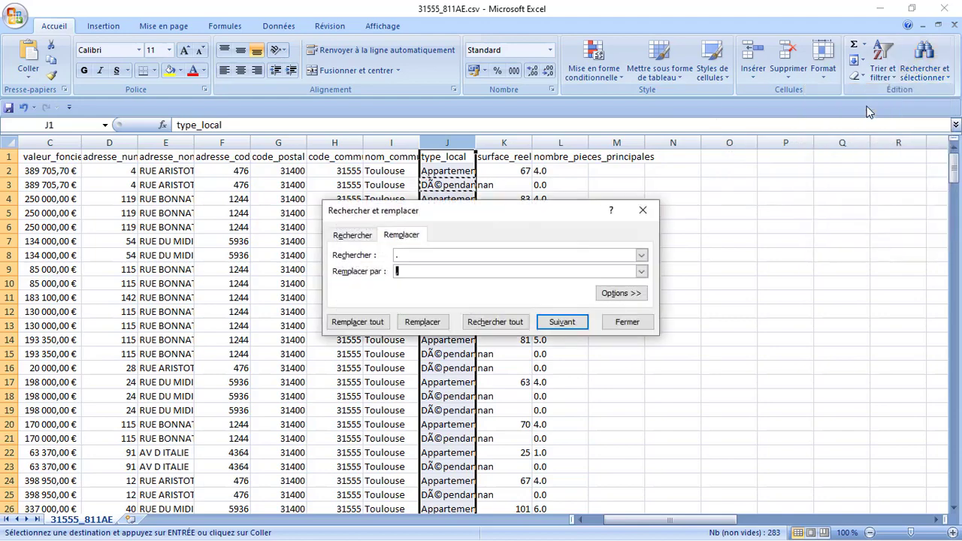
{"action": "left_click", "coordinate": [435, 254]}
{"action": "key", "text": "BackSpace"}
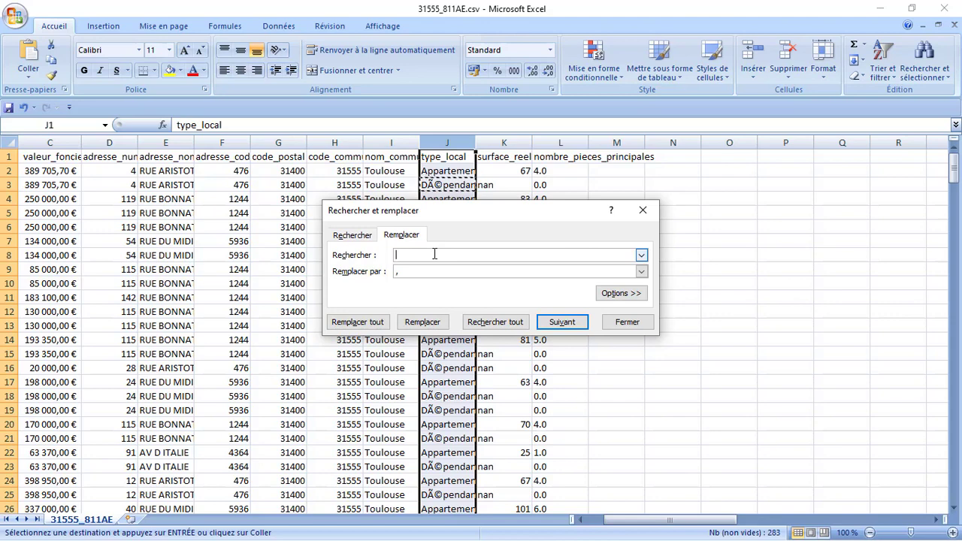
{"action": "key", "text": "ctrl+v"}
{"action": "key", "text": "BackSpace"}
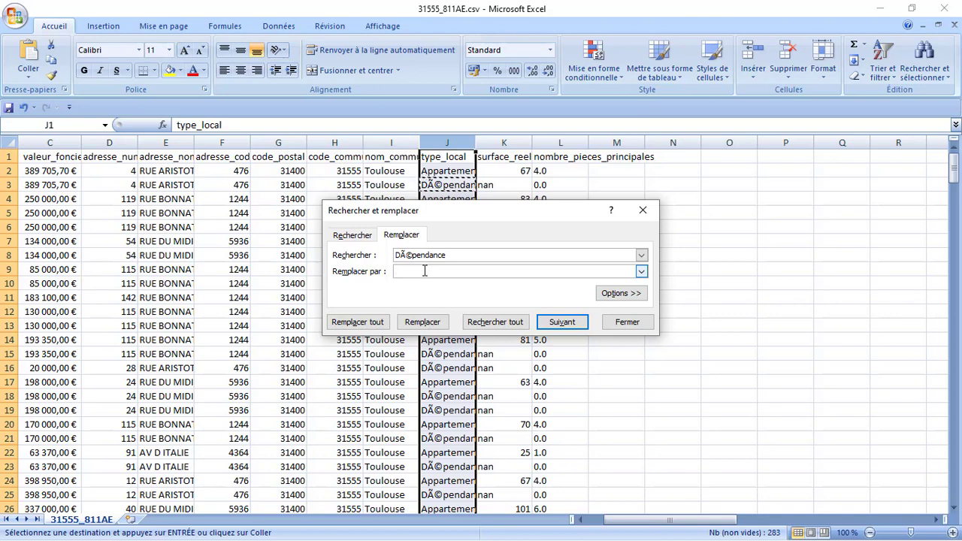
{"action": "type", "text": "Dépendance"}
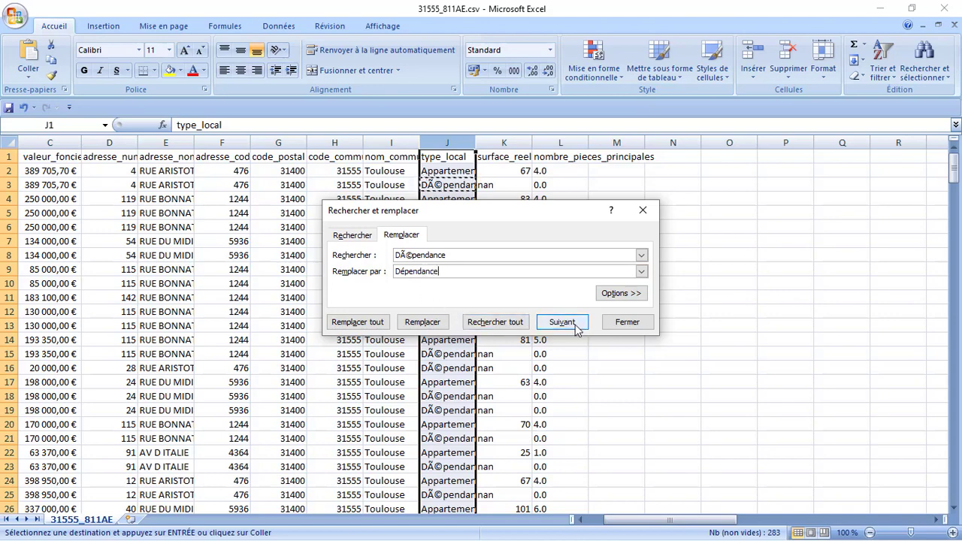
{"action": "left_click", "coordinate": [369, 326]}
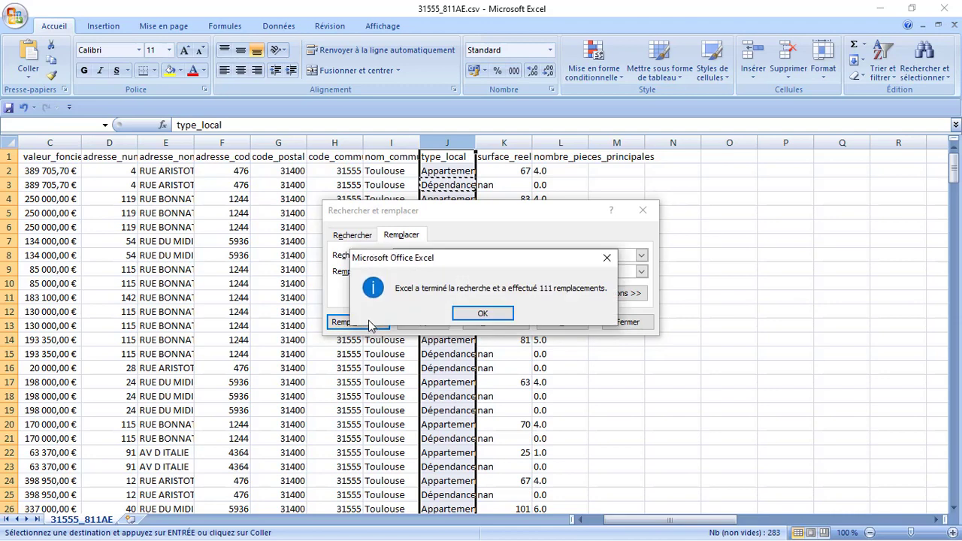
{"action": "left_click", "coordinate": [492, 314]}
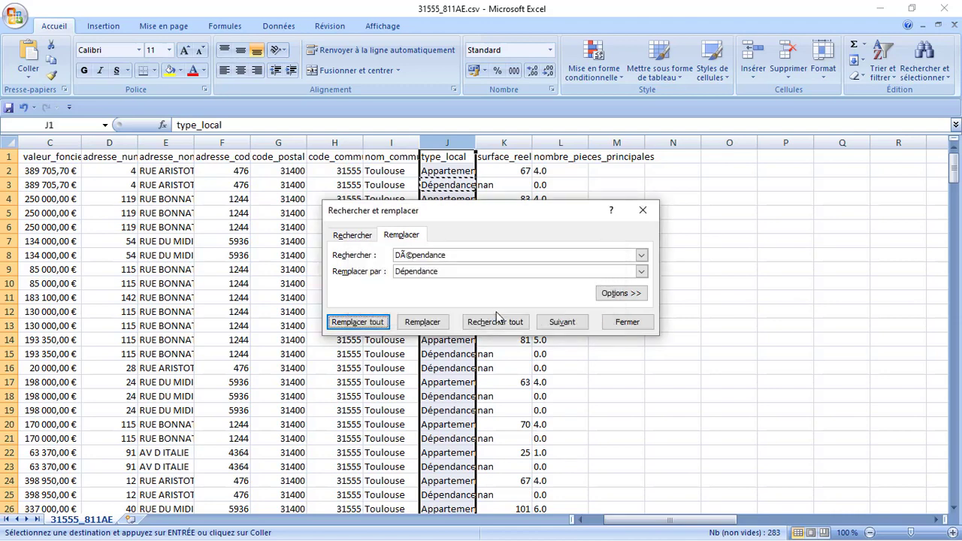
{"action": "left_click_drag", "start_coordinate": [449, 439], "coordinate": [594, 447]}
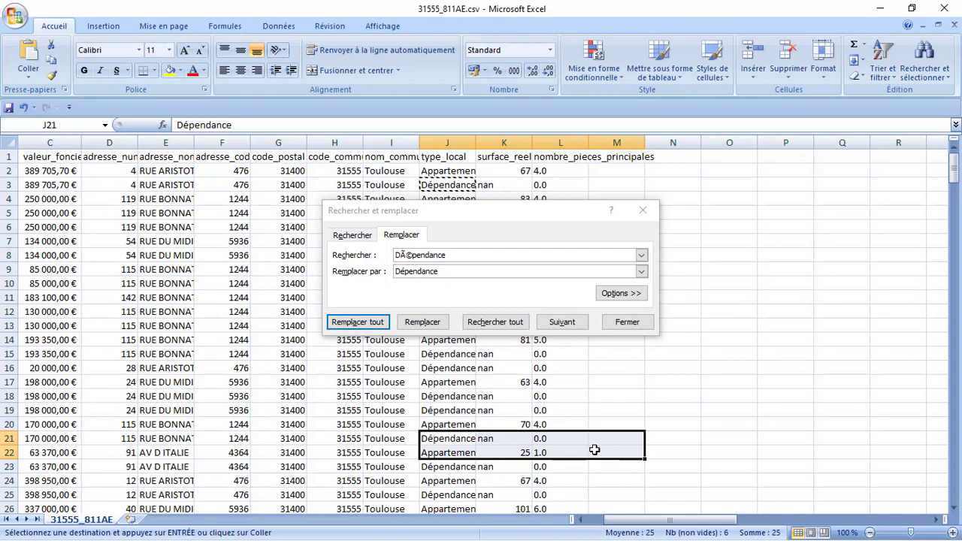
{"action": "left_click", "coordinate": [626, 322]}
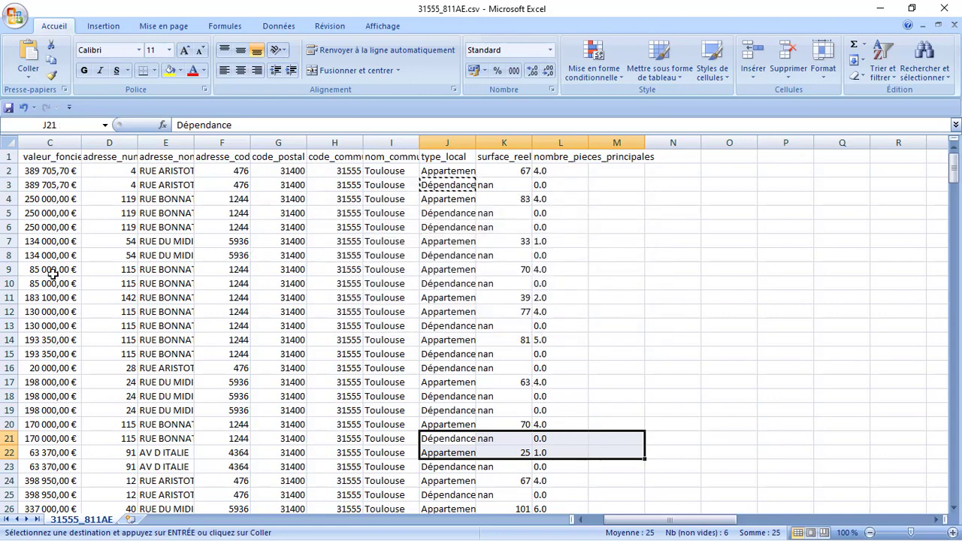
- Insert a new empty column D in front of adresse_numero
{"action": "key", "text": "Left"}
{"action": "key", "text": "Left"}
{"action": "key", "text": "Left"}
{"action": "key", "text": "Left"}
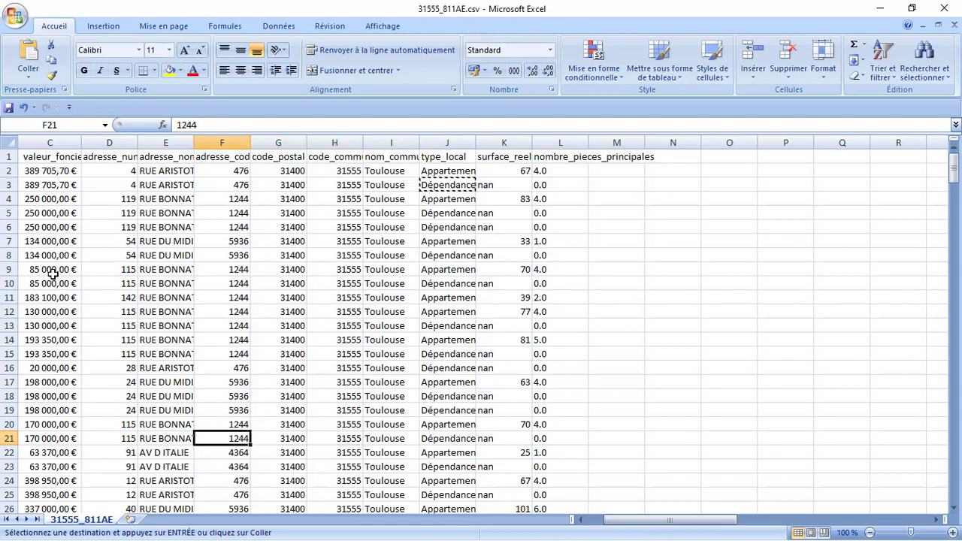
{"action": "key", "text": "Left"}
{"action": "key", "text": "Left"}
{"action": "key", "text": "Left"}
{"action": "key", "text": "Left"}
{"action": "key", "text": "Left"}
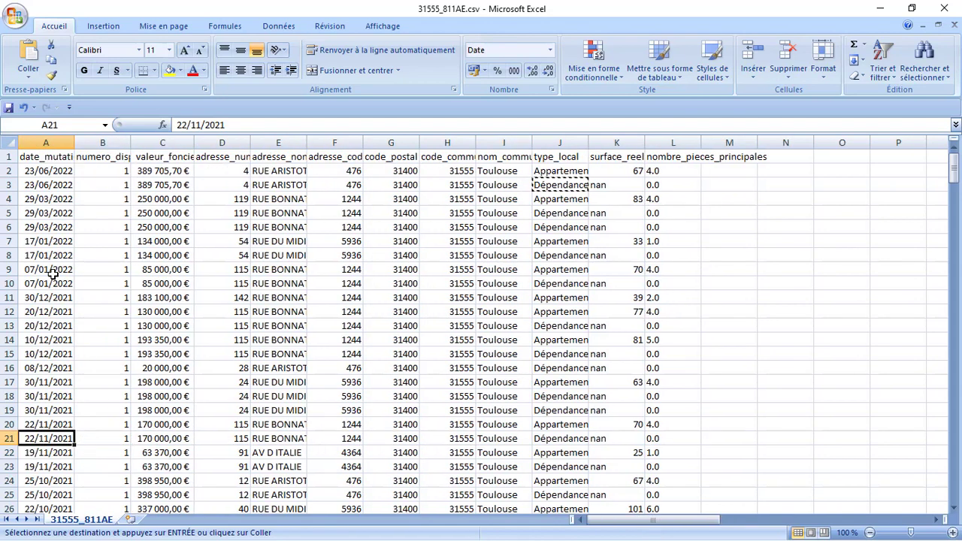
{"action": "left_click", "coordinate": [223, 142]}
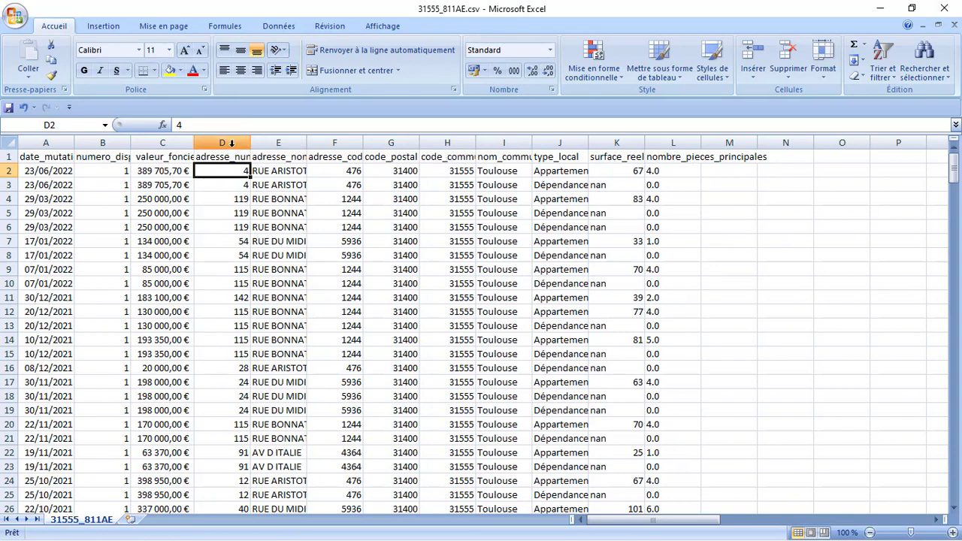
{"action": "left_click", "coordinate": [225, 143]}
{"action": "right_click", "coordinate": [228, 145]}
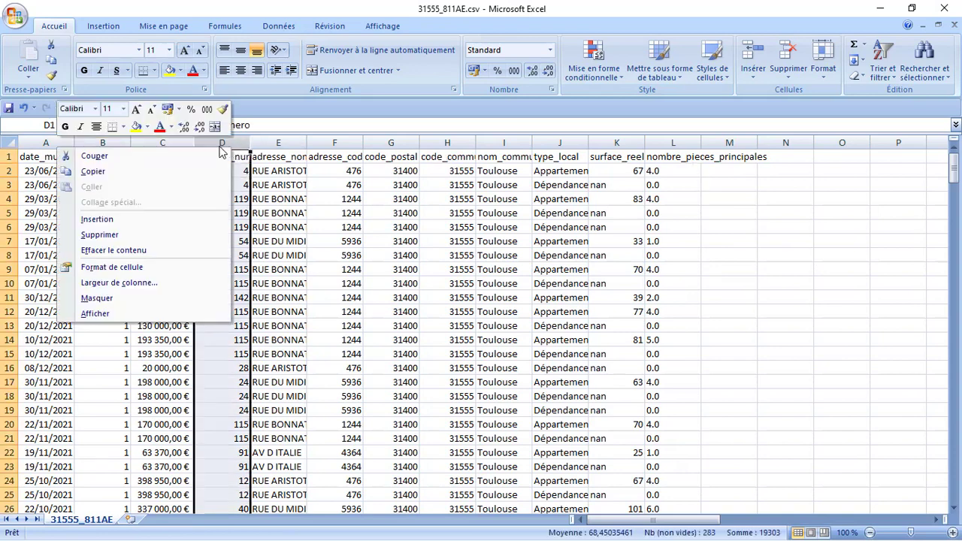
{"action": "left_click", "coordinate": [179, 220]}
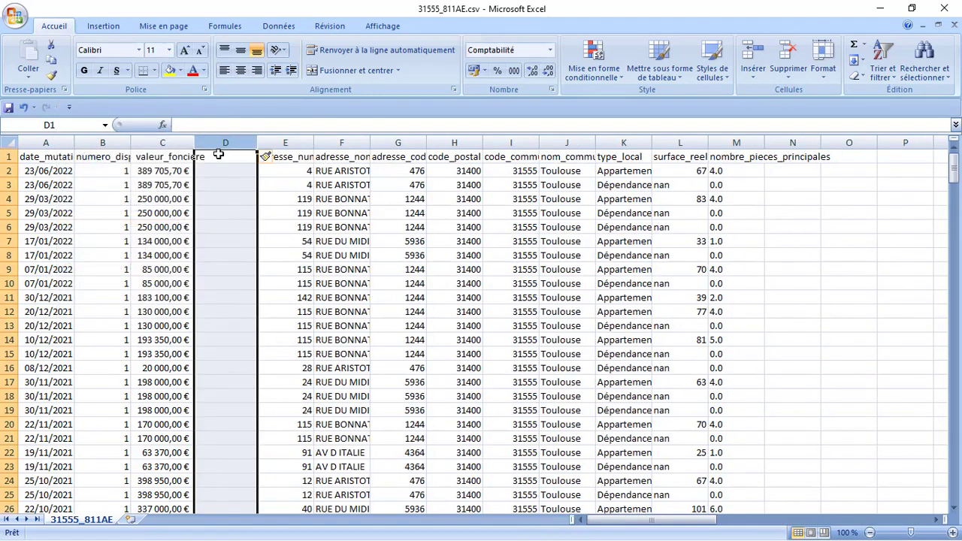
- Title the new column D 'prix m²'
{"action": "left_click", "coordinate": [218, 155]}
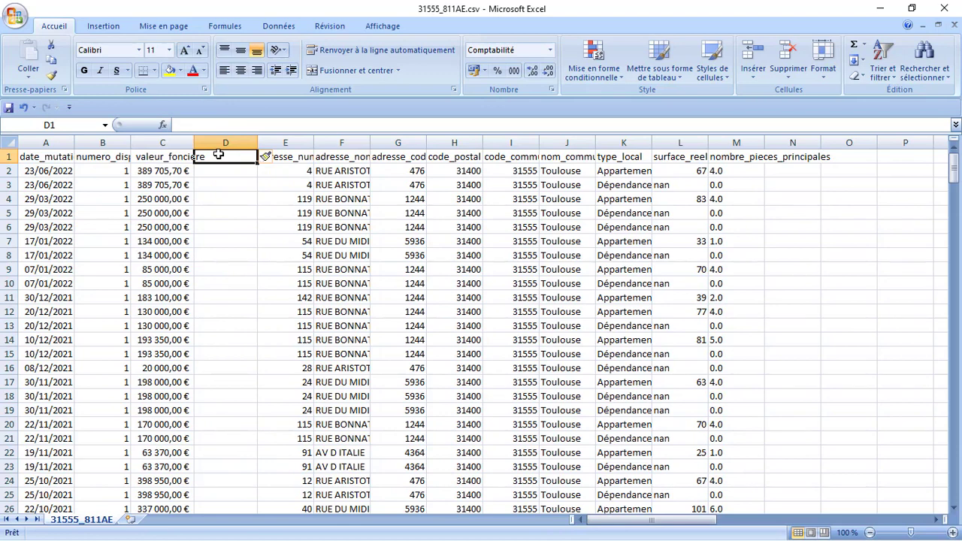
{"action": "type", "text": "prix m²"}
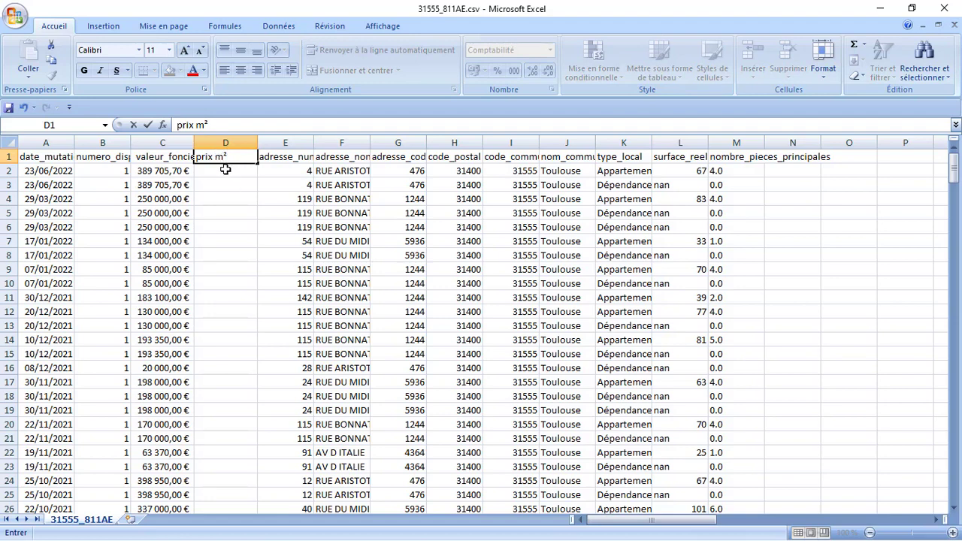
{"action": "left_click", "coordinate": [225, 171]}
- Enter =C2/L2 in D2 to compute the price per m², giving 5 816,50 €
{"action": "type", "text": "="}
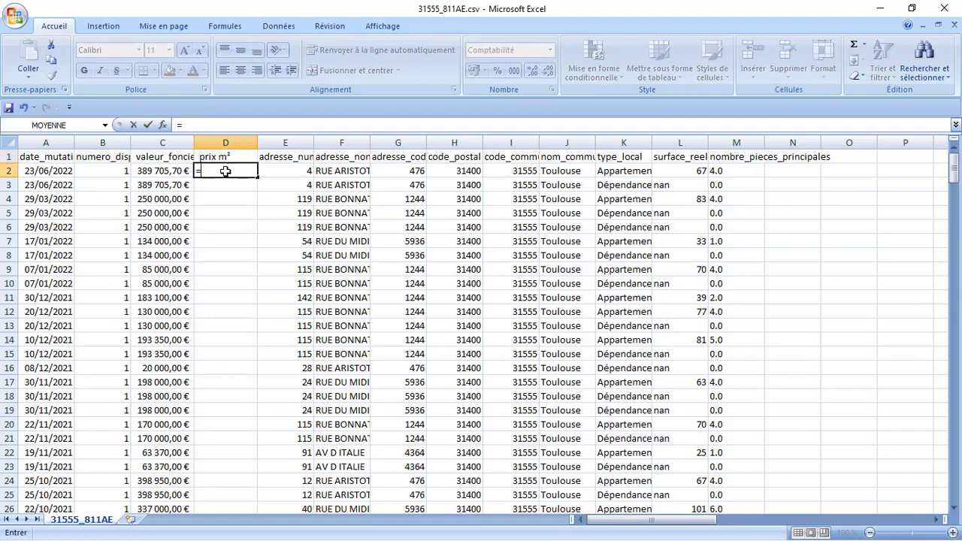
{"action": "left_click", "coordinate": [179, 172]}
{"action": "type", "text": "/"}
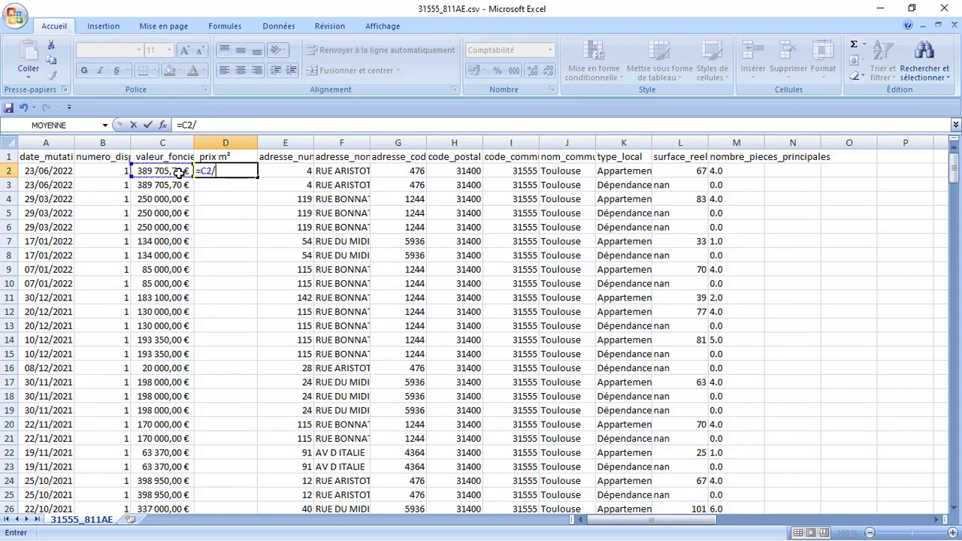
{"action": "left_click", "coordinate": [691, 174]}
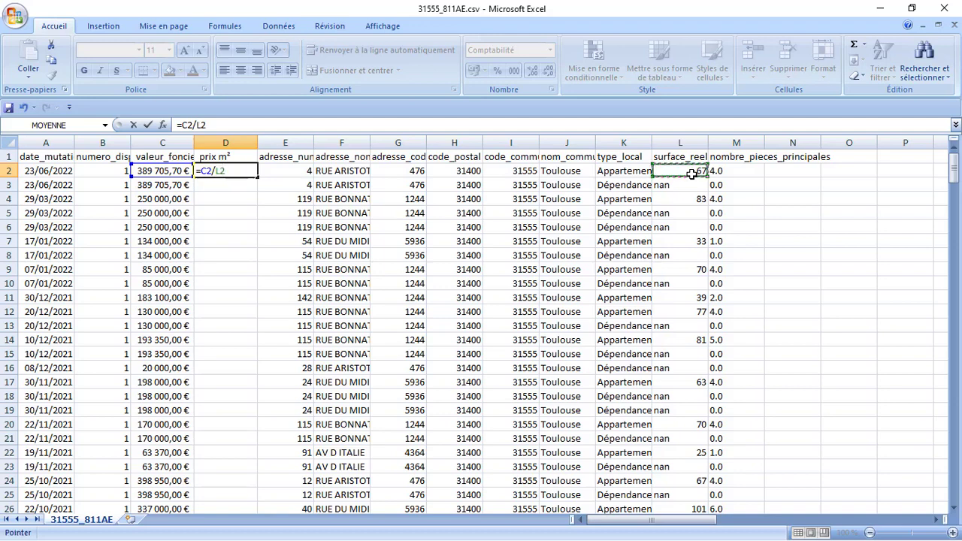
{"action": "key", "text": "Return"}
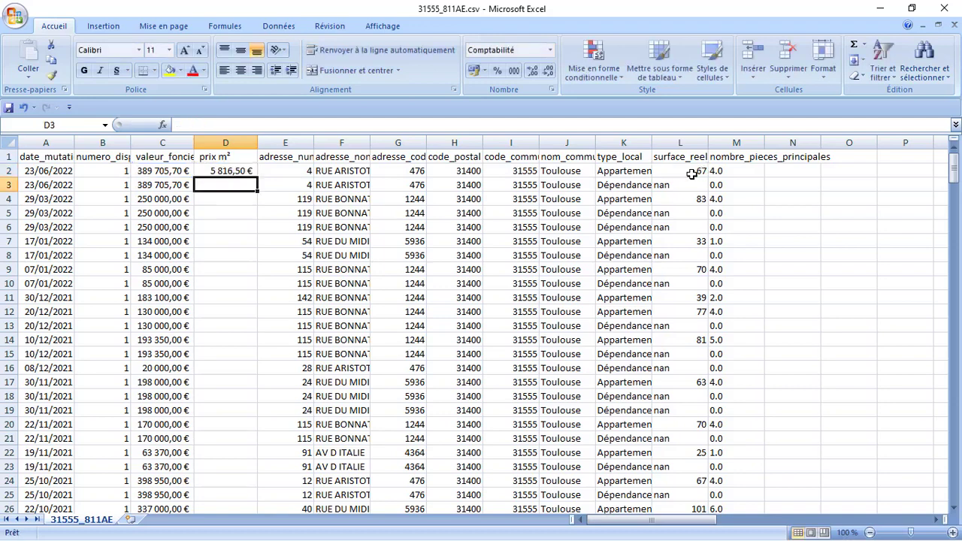
{"action": "left_click", "coordinate": [235, 171]}
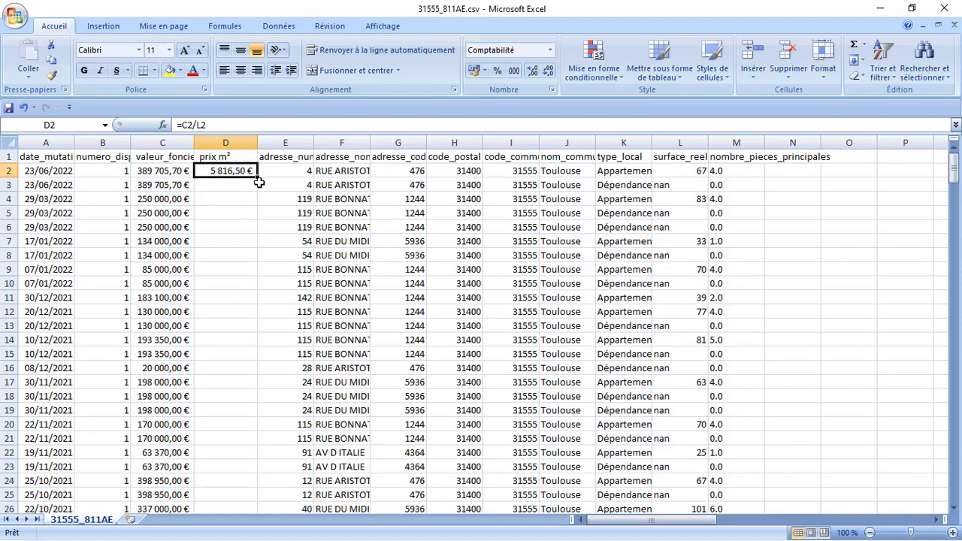
- Fill the D2 formula down to row 283, then inspect the #VALEUR! error in D10
{"action": "left_click_drag", "start_coordinate": [257, 175], "coordinate": [256, 491]}
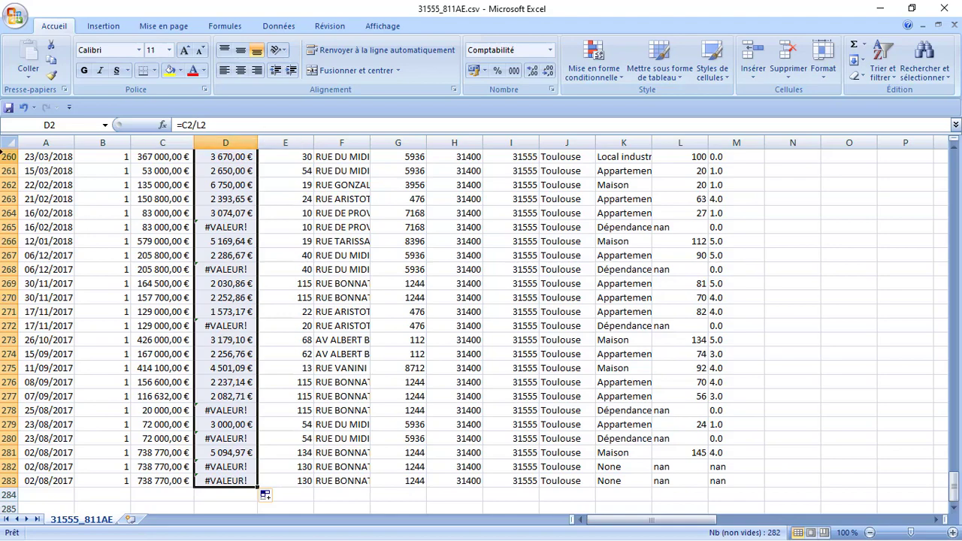
{"action": "key", "text": "Up"}
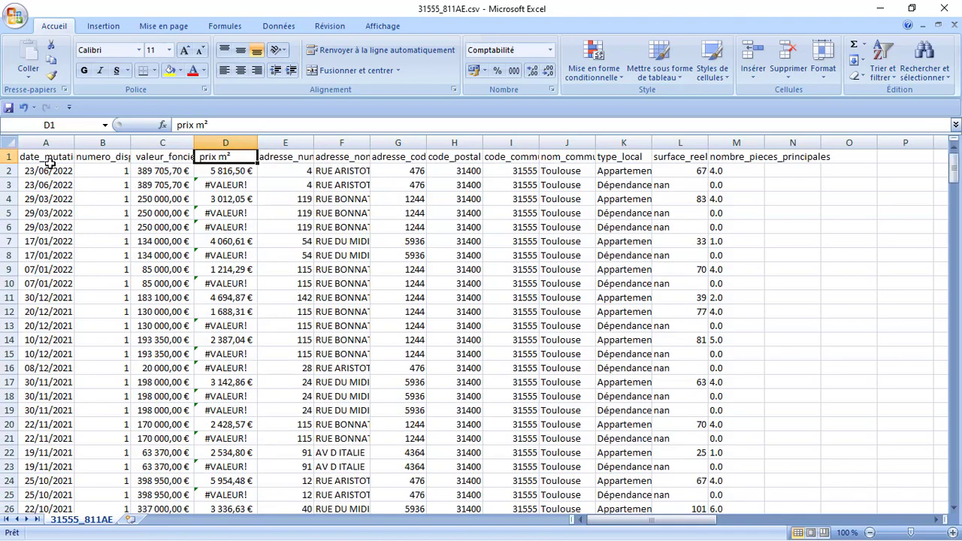
{"action": "left_click", "coordinate": [218, 283]}
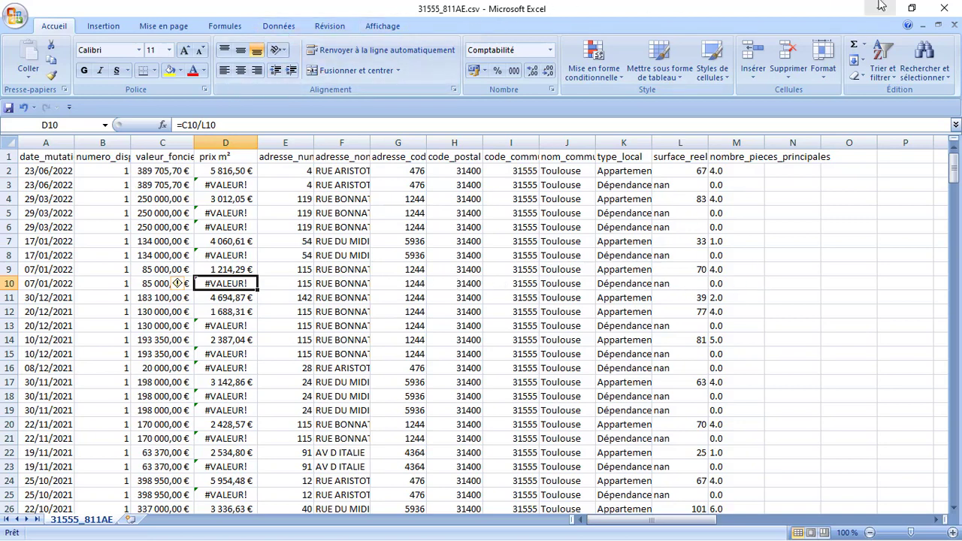
- Turn on filters for the sheet's header row via Trier et filtrer > Filtrer
{"action": "left_click", "coordinate": [879, 60]}
{"action": "left_click", "coordinate": [879, 60]}
{"action": "left_click", "coordinate": [878, 60]}
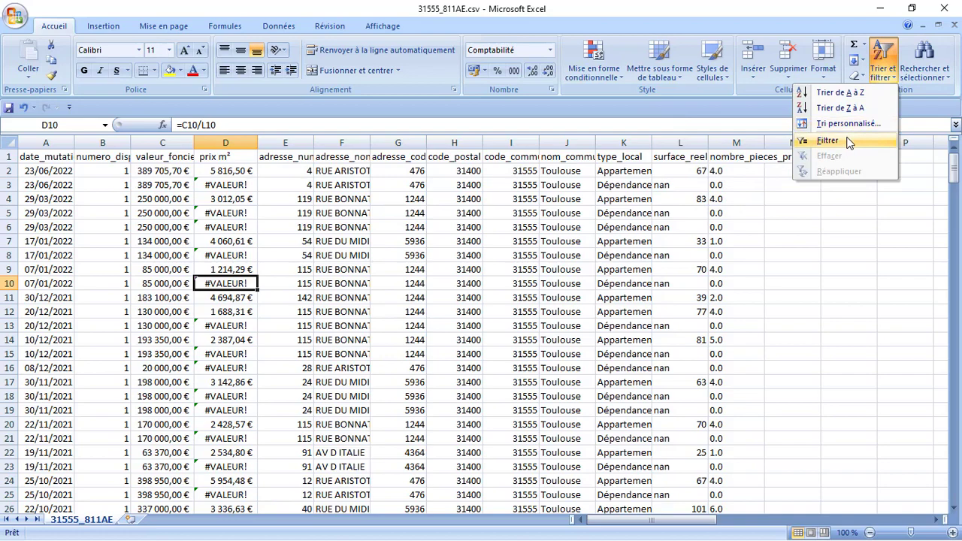
{"action": "left_click", "coordinate": [827, 140]}
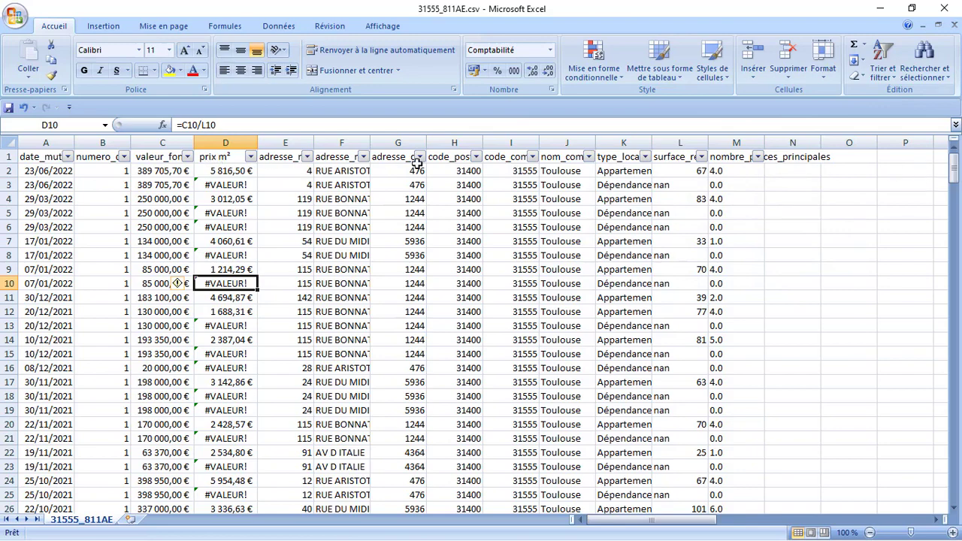
- Filter type_local to Appartement and Maison only, leaving 163 of 282 records
{"action": "left_click", "coordinate": [646, 160]}
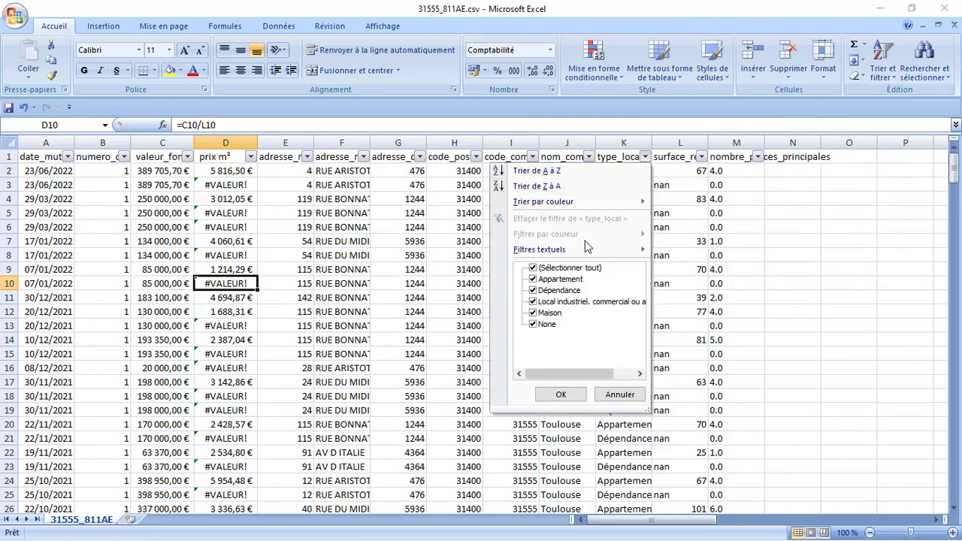
{"action": "left_click", "coordinate": [580, 272]}
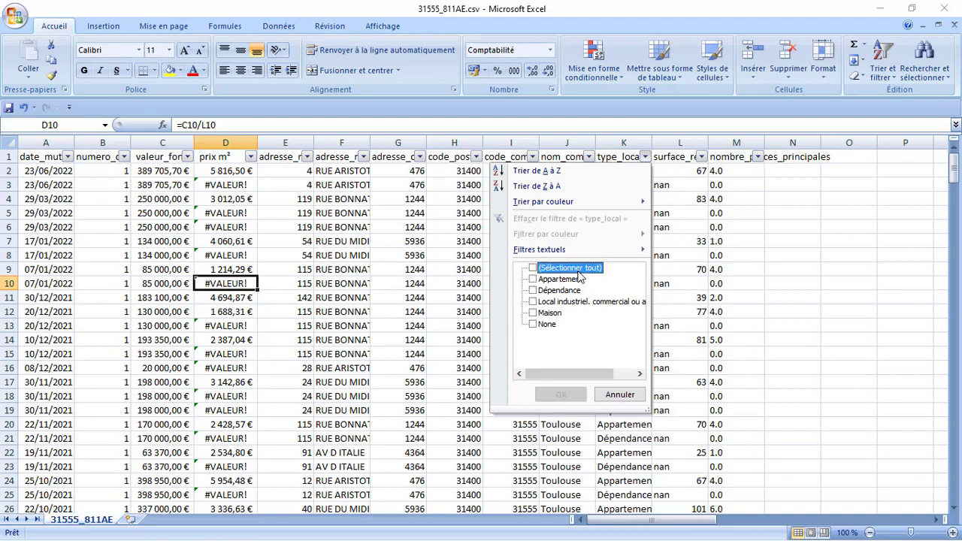
{"action": "left_click", "coordinate": [561, 283]}
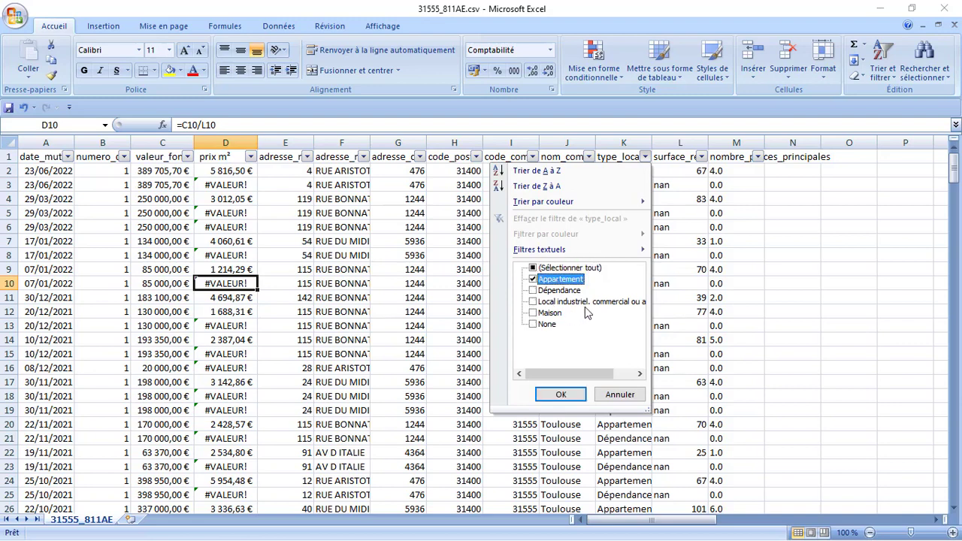
{"action": "left_click", "coordinate": [532, 313]}
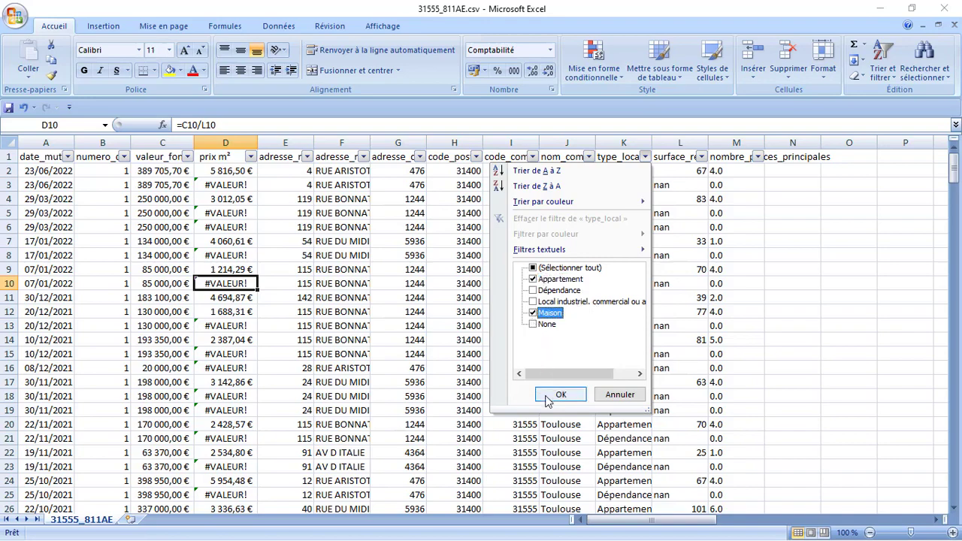
{"action": "left_click", "coordinate": [559, 394]}
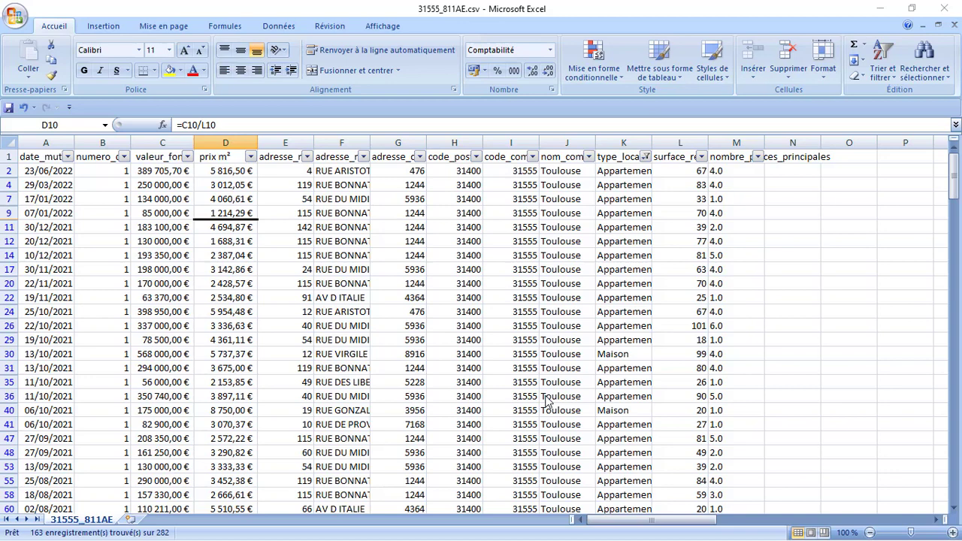
{"action": "right_click", "coordinate": [957, 181]}
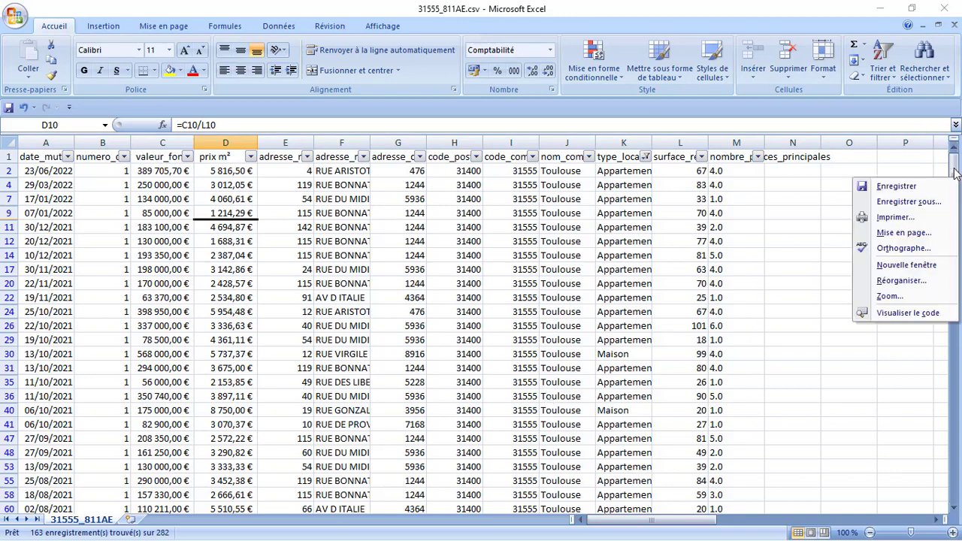
{"action": "left_click", "coordinate": [954, 175]}
{"action": "left_click_drag", "start_coordinate": [954, 174], "coordinate": [955, 415]}
{"action": "left_click_drag", "start_coordinate": [955, 453], "coordinate": [956, 158]}
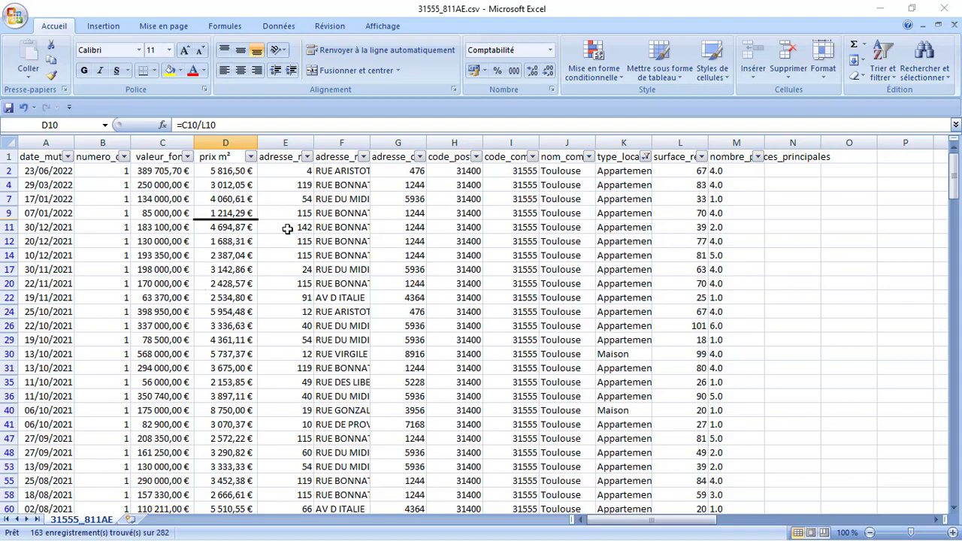
{"action": "left_click", "coordinate": [363, 157]}
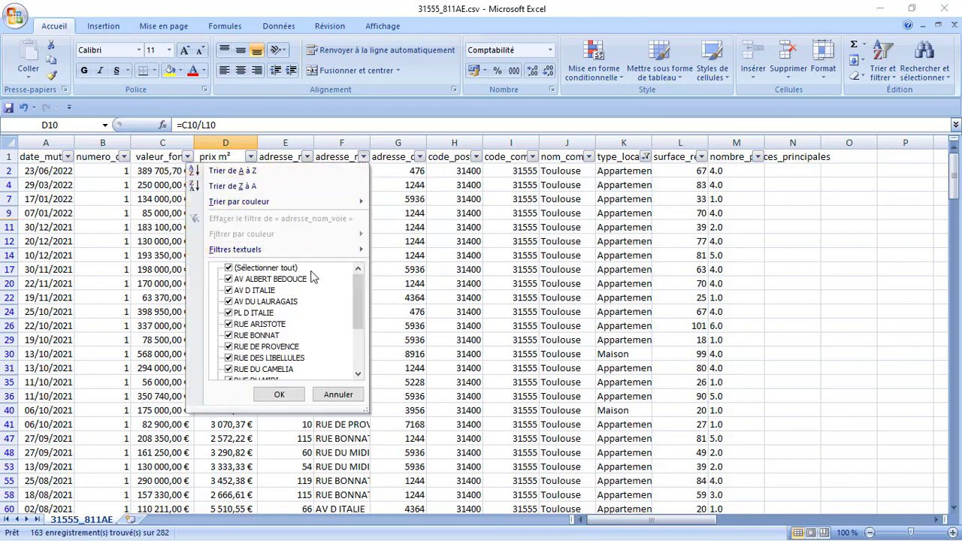
{"action": "left_click", "coordinate": [285, 270]}
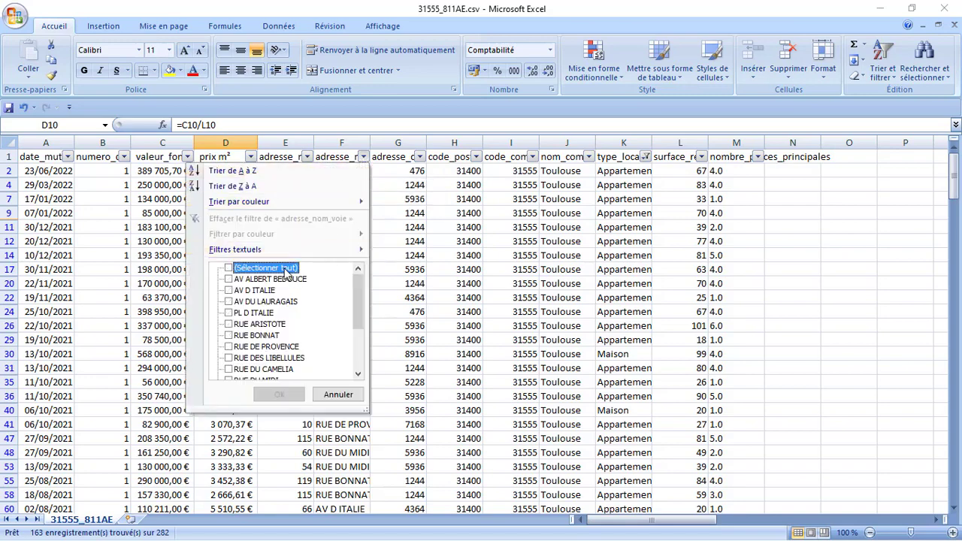
{"action": "left_click", "coordinate": [229, 335]}
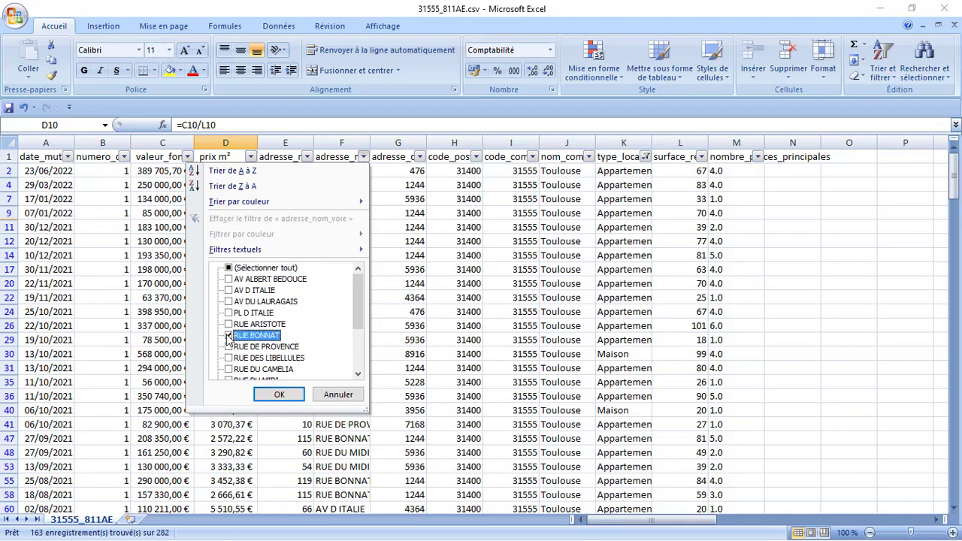
{"action": "left_click", "coordinate": [276, 396]}
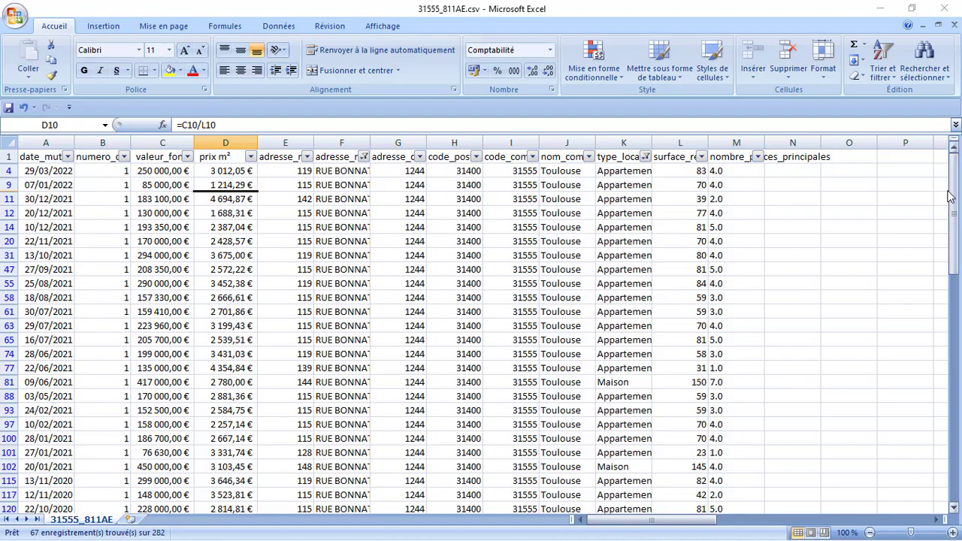
{"action": "left_click_drag", "start_coordinate": [955, 196], "coordinate": [938, 164]}
- Custom-sort the whole sheet with headers, first by adresse_nom_voie, and add a second level
{"action": "left_click", "coordinate": [6, 144]}
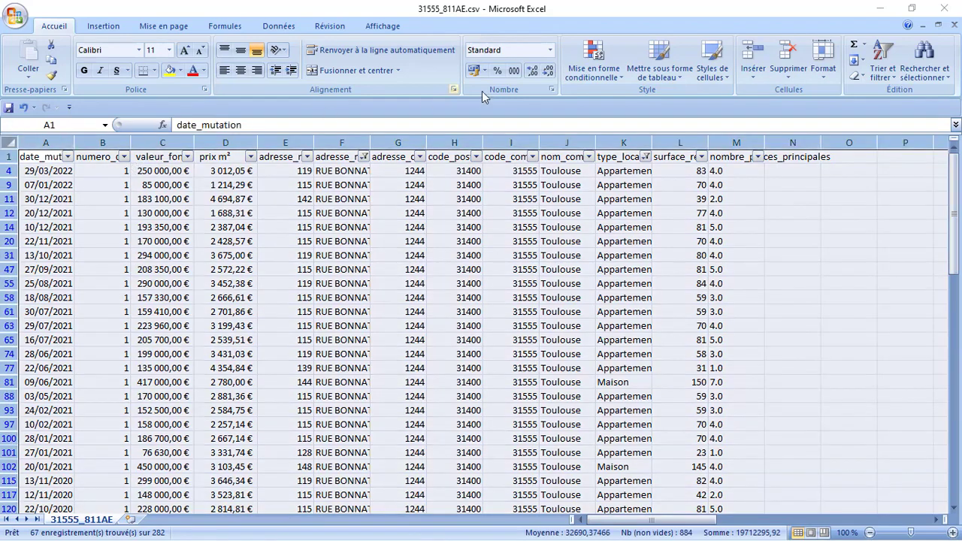
{"action": "left_click", "coordinate": [881, 70]}
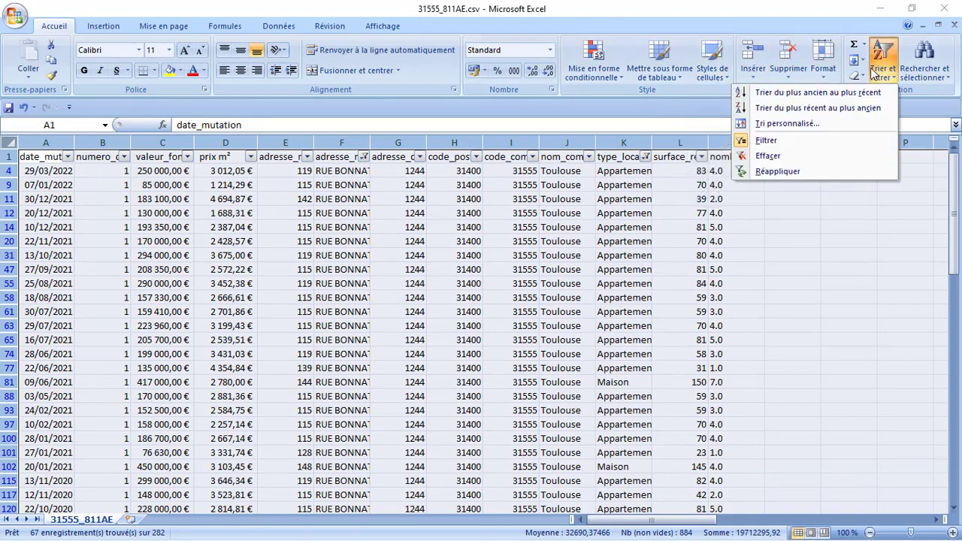
{"action": "left_click", "coordinate": [789, 124]}
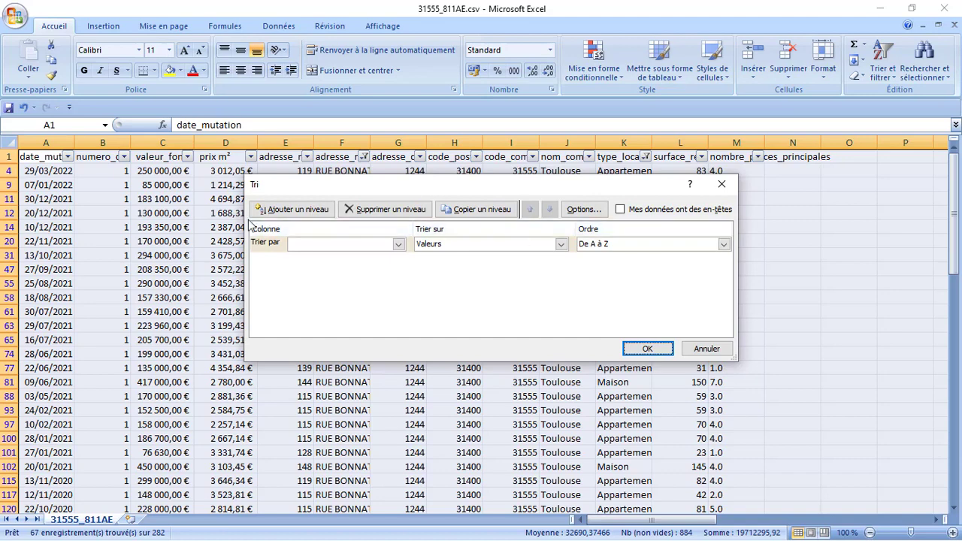
{"action": "left_click", "coordinate": [397, 244]}
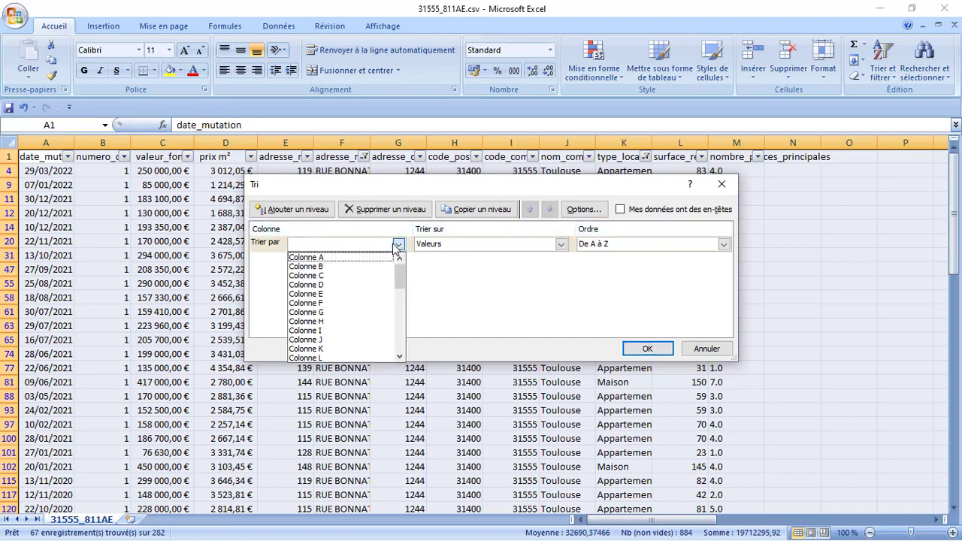
{"action": "left_click", "coordinate": [621, 212]}
{"action": "left_click", "coordinate": [620, 213]}
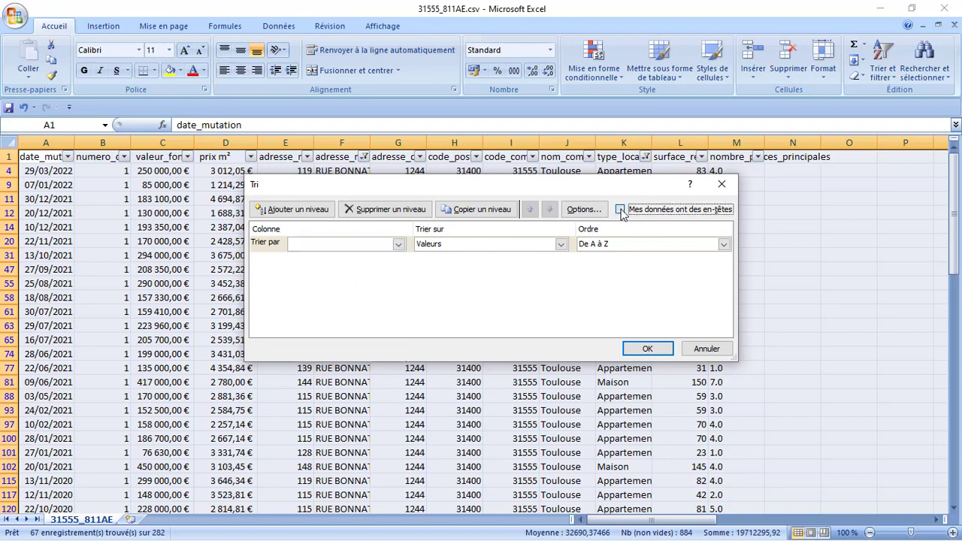
{"action": "left_click", "coordinate": [399, 244]}
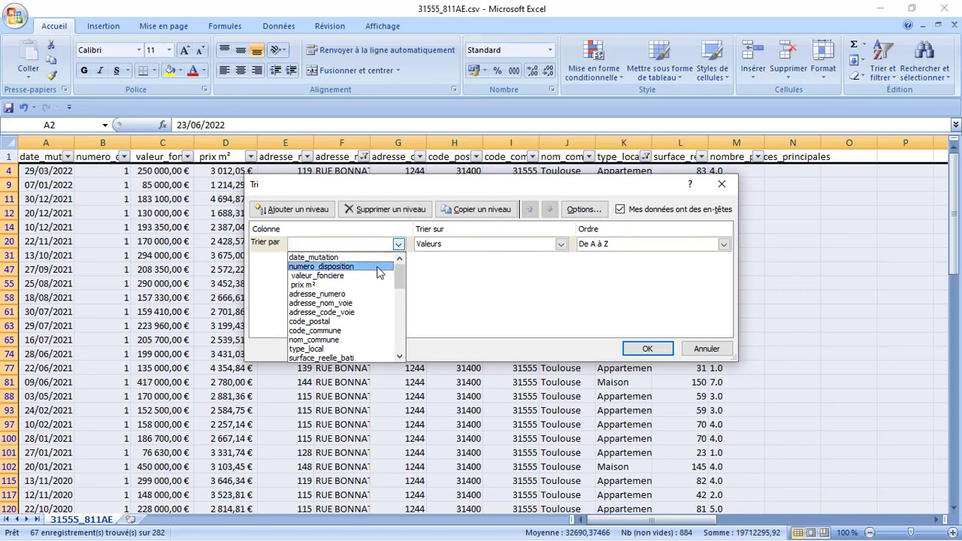
{"action": "left_click", "coordinate": [353, 312]}
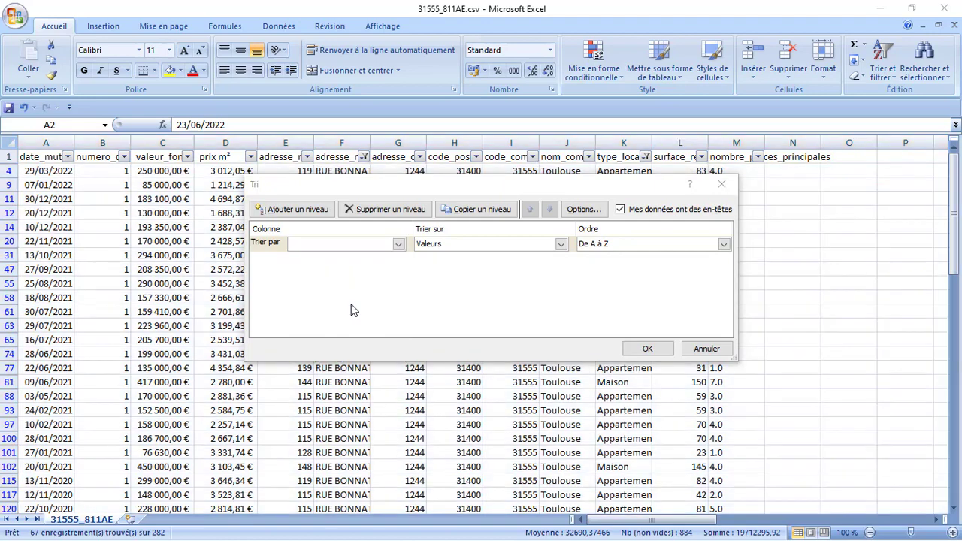
{"action": "left_click", "coordinate": [398, 246]}
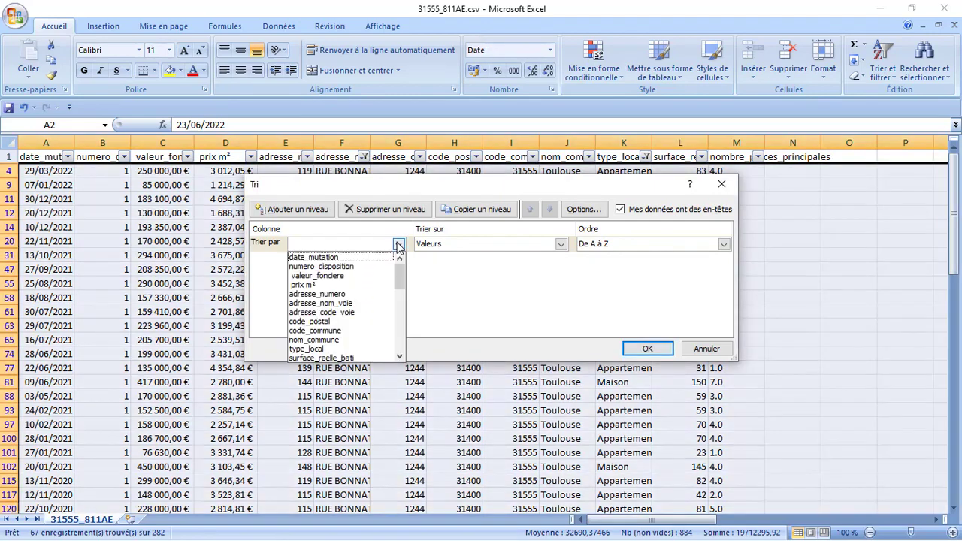
{"action": "left_click", "coordinate": [361, 303]}
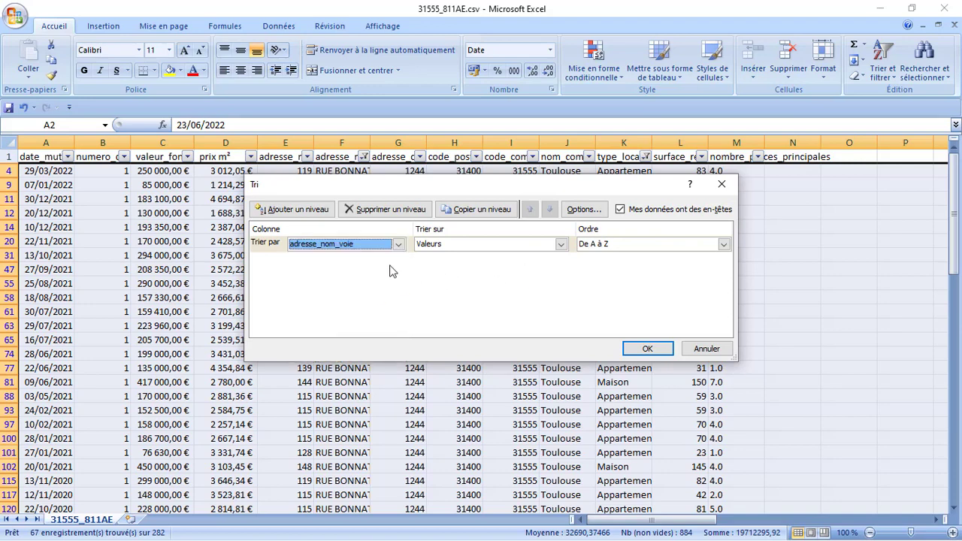
{"action": "left_click", "coordinate": [313, 214]}
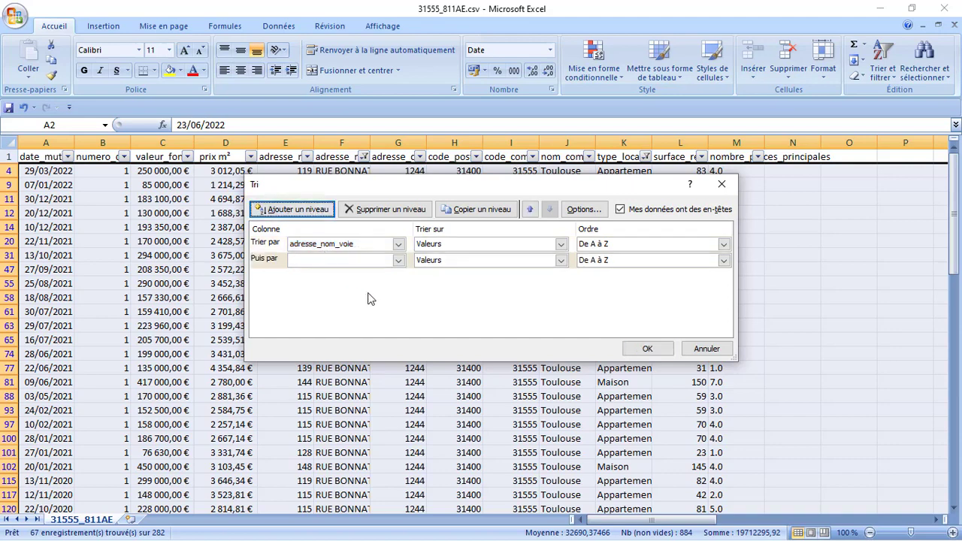
- Add ascending sort levels adresse_numero, date_mutation and prix m², then apply the sort
{"action": "left_click", "coordinate": [398, 260]}
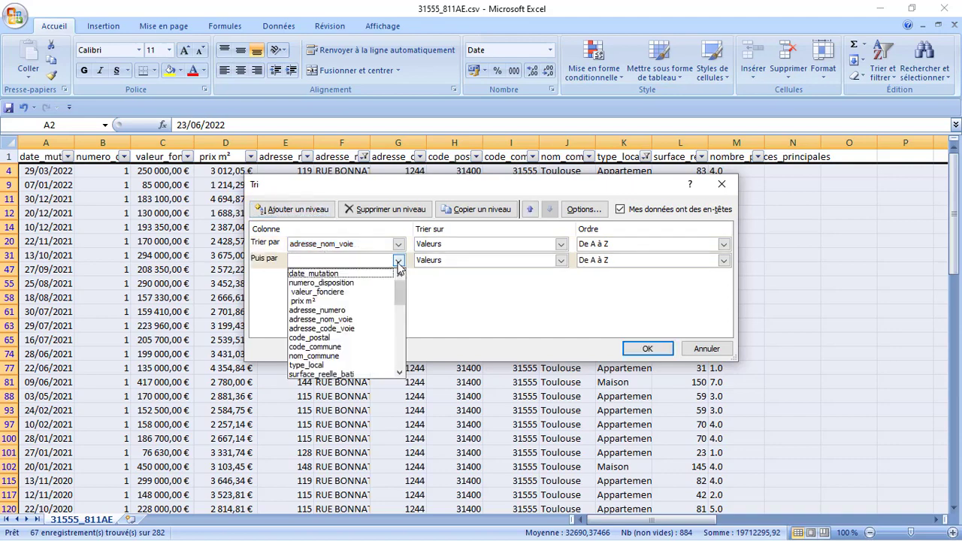
{"action": "left_click", "coordinate": [350, 310]}
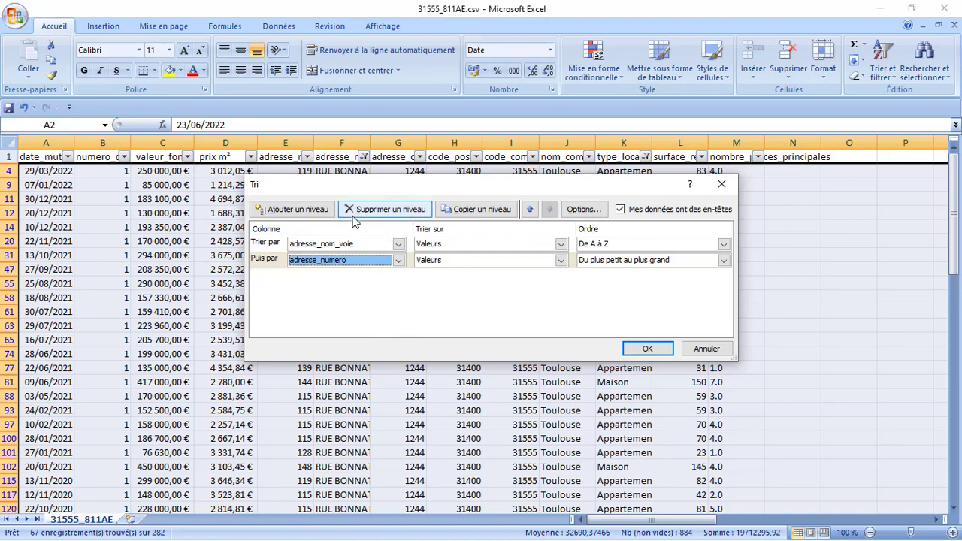
{"action": "left_click", "coordinate": [314, 215]}
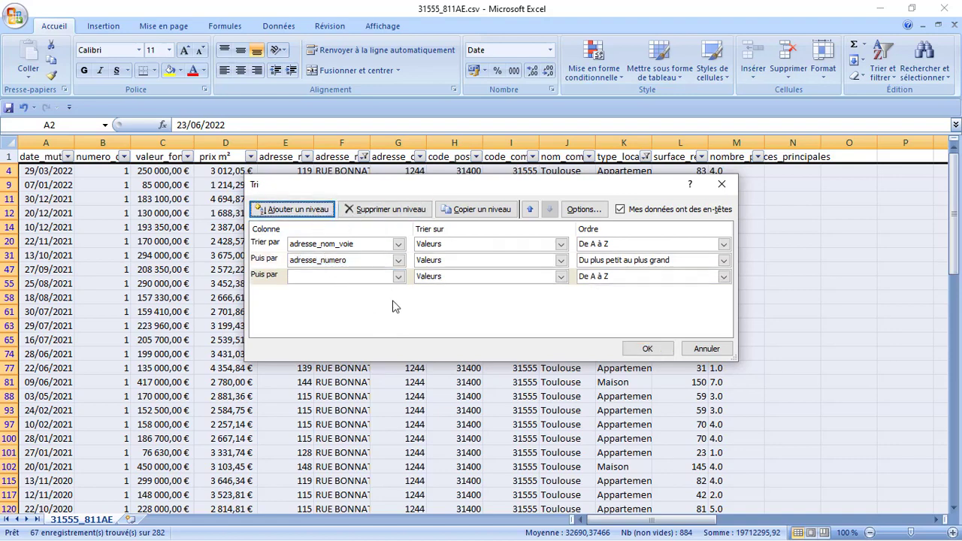
{"action": "left_click", "coordinate": [398, 277]}
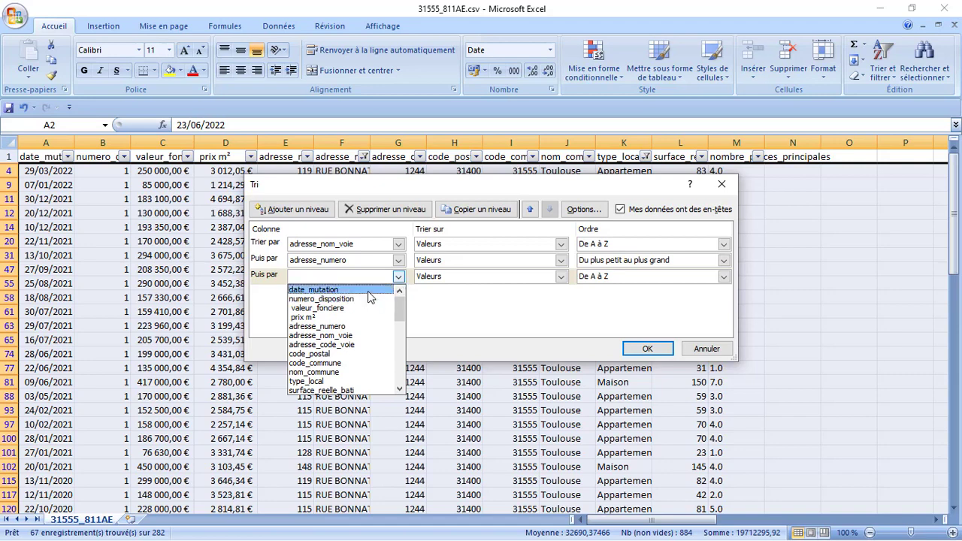
{"action": "left_click", "coordinate": [368, 292]}
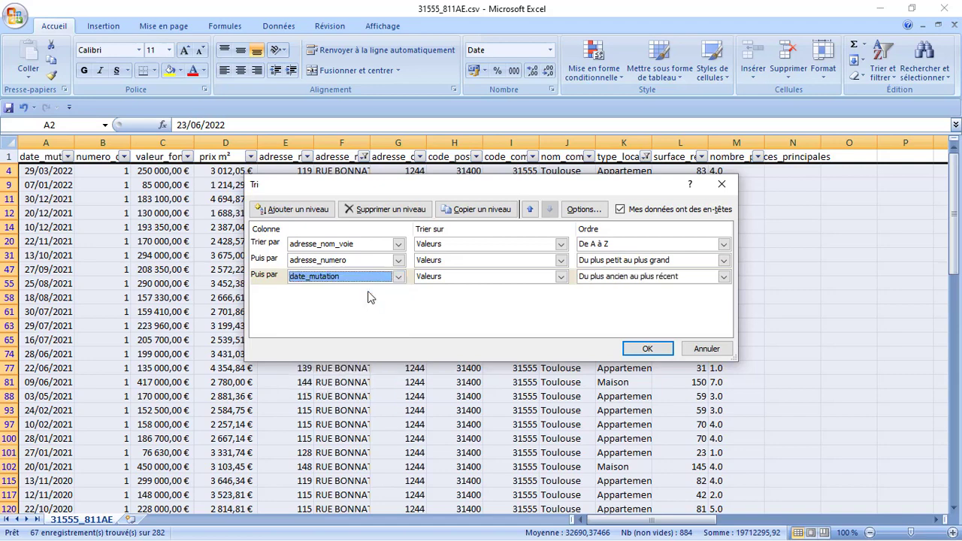
{"action": "left_click", "coordinate": [318, 210]}
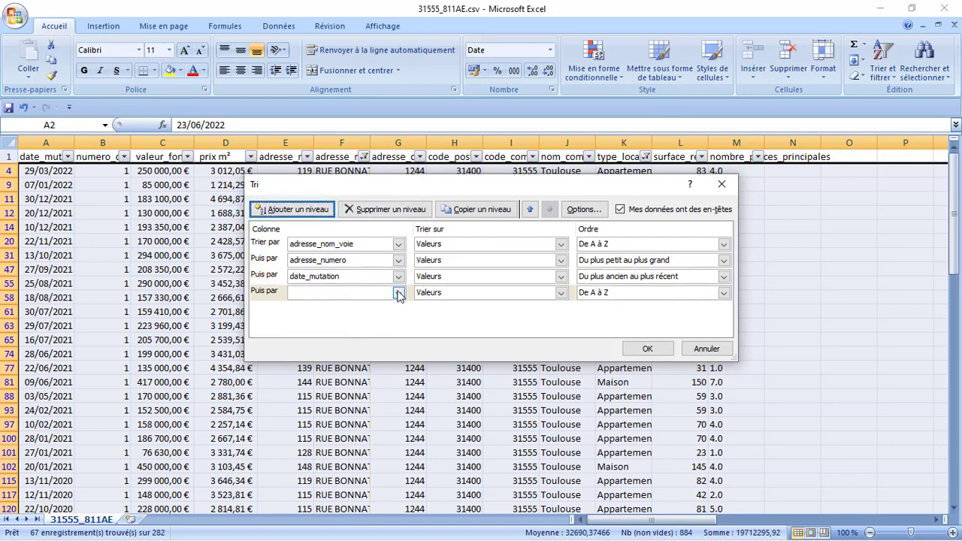
{"action": "left_click", "coordinate": [398, 294]}
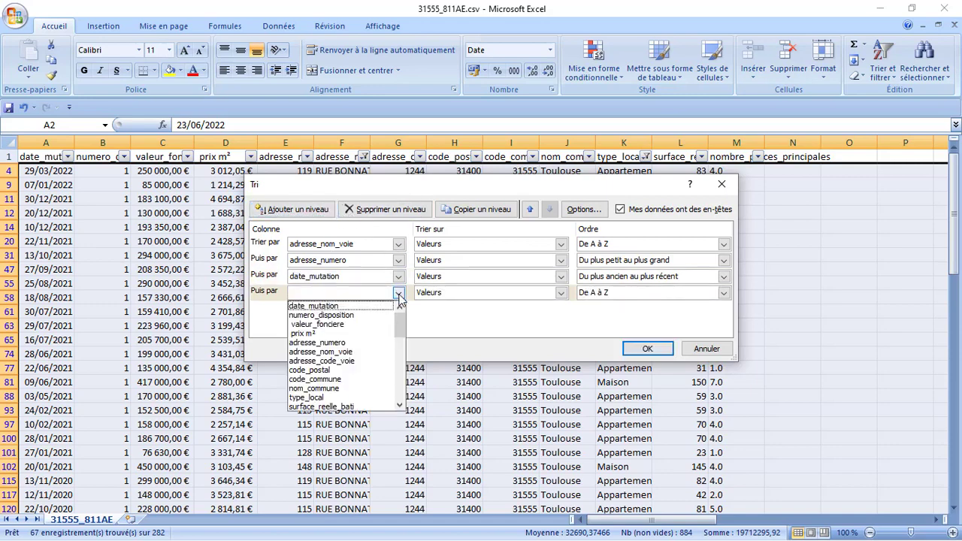
{"action": "left_click", "coordinate": [375, 333]}
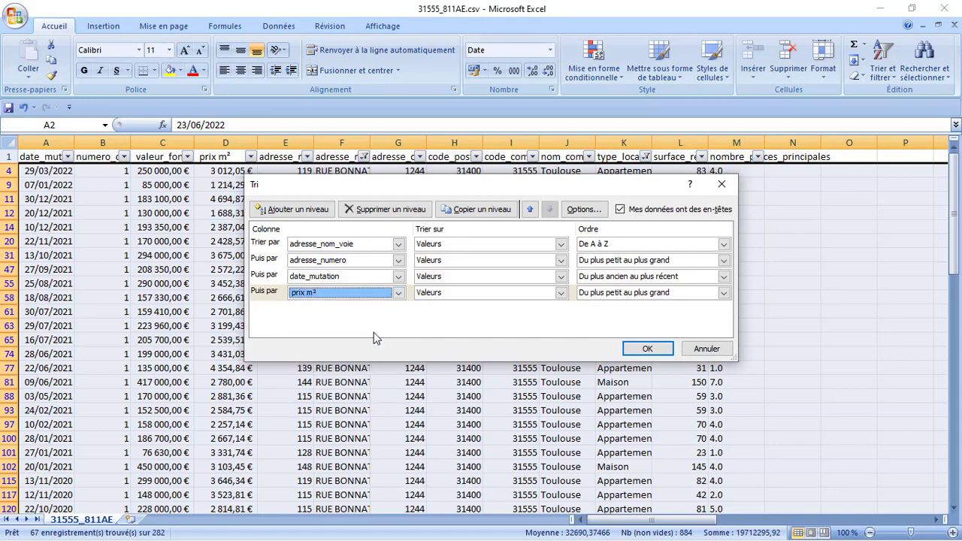
{"action": "left_click", "coordinate": [644, 350]}
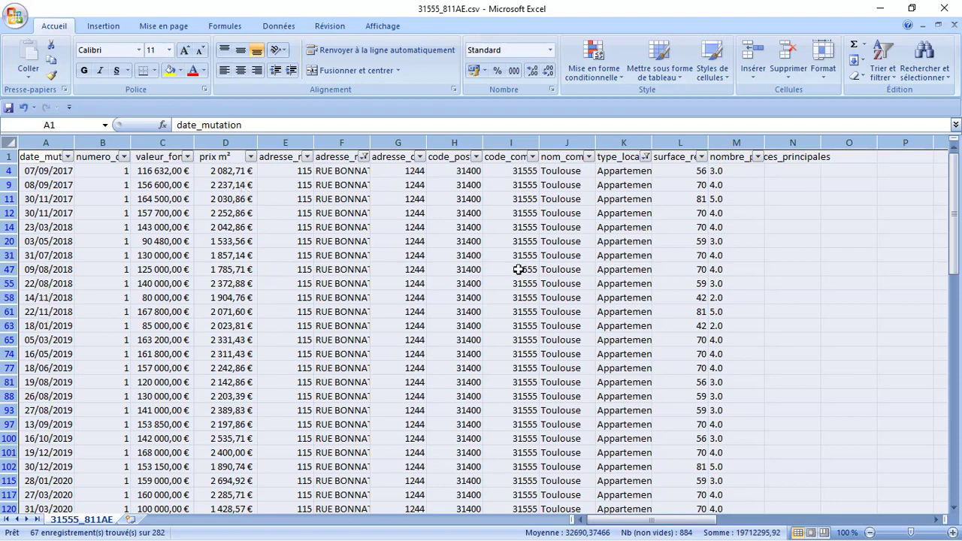
{"action": "left_click", "coordinate": [954, 510]}
{"action": "left_click", "coordinate": [954, 510]}
{"action": "left_click", "coordinate": [955, 510]}
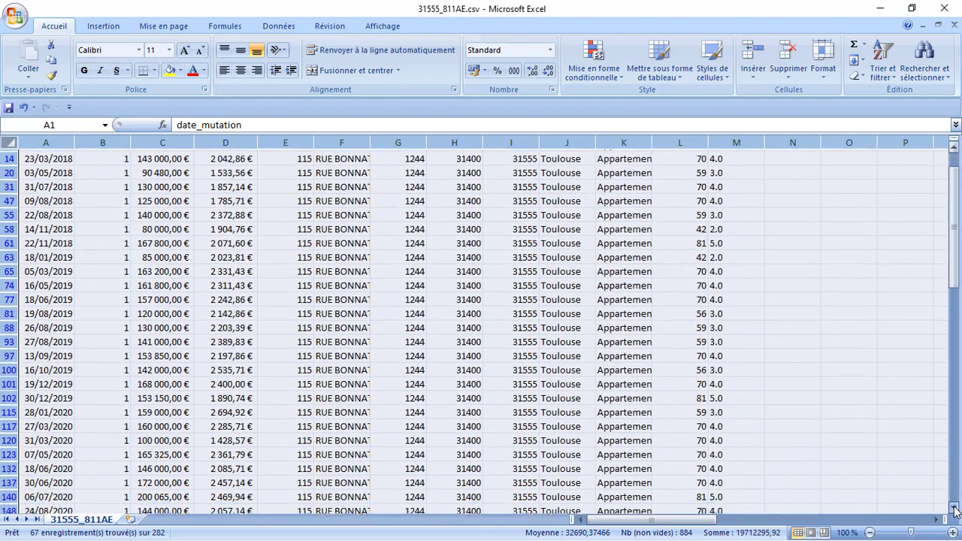
{"action": "left_click", "coordinate": [955, 510]}
{"action": "left_click", "coordinate": [955, 510]}
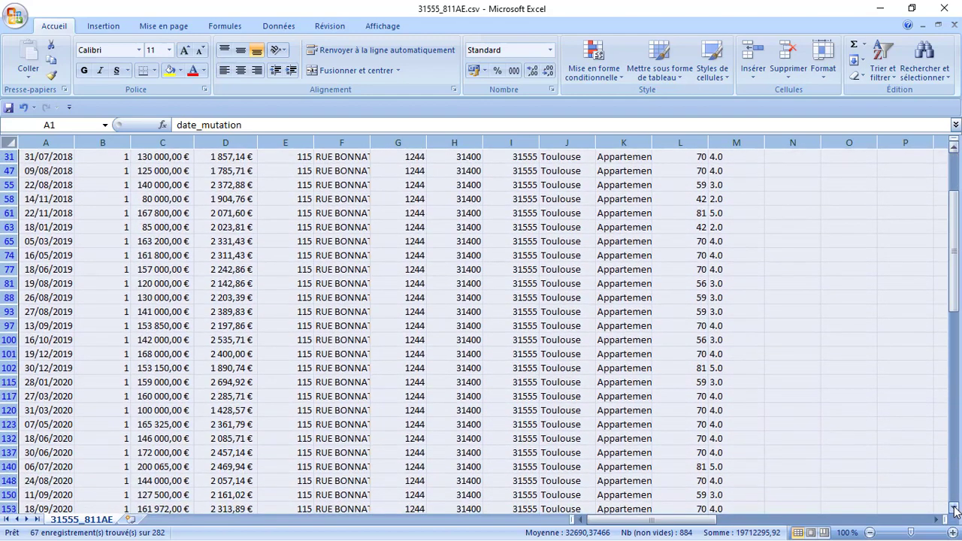
{"action": "left_click", "coordinate": [955, 510]}
{"action": "left_click", "coordinate": [955, 510]}
{"action": "left_click", "coordinate": [954, 510]}
{"action": "left_click", "coordinate": [954, 510]}
{"action": "left_click", "coordinate": [955, 511]}
{"action": "left_click", "coordinate": [955, 511]}
{"action": "left_click", "coordinate": [955, 510]}
{"action": "left_click", "coordinate": [955, 511]}
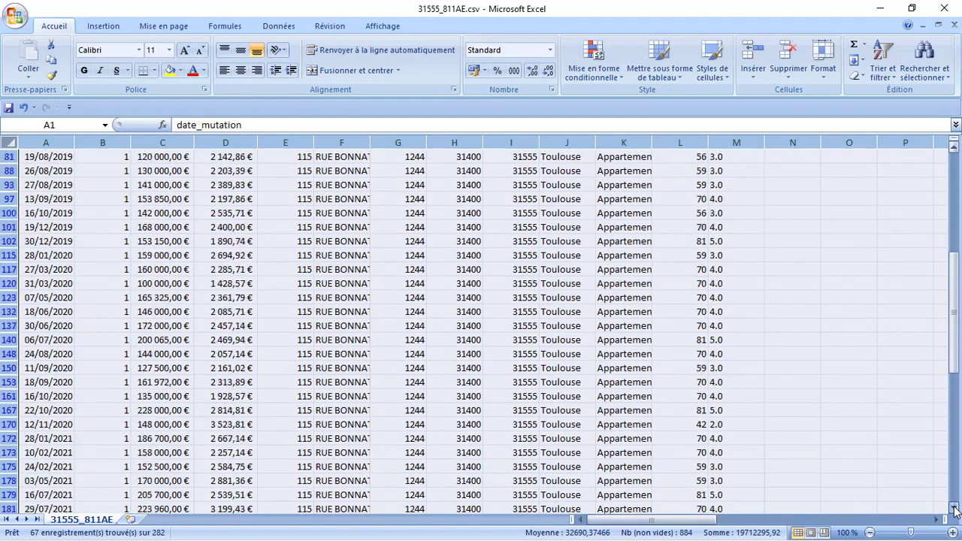
{"action": "left_click_drag", "start_coordinate": [955, 510], "coordinate": [955, 510]}
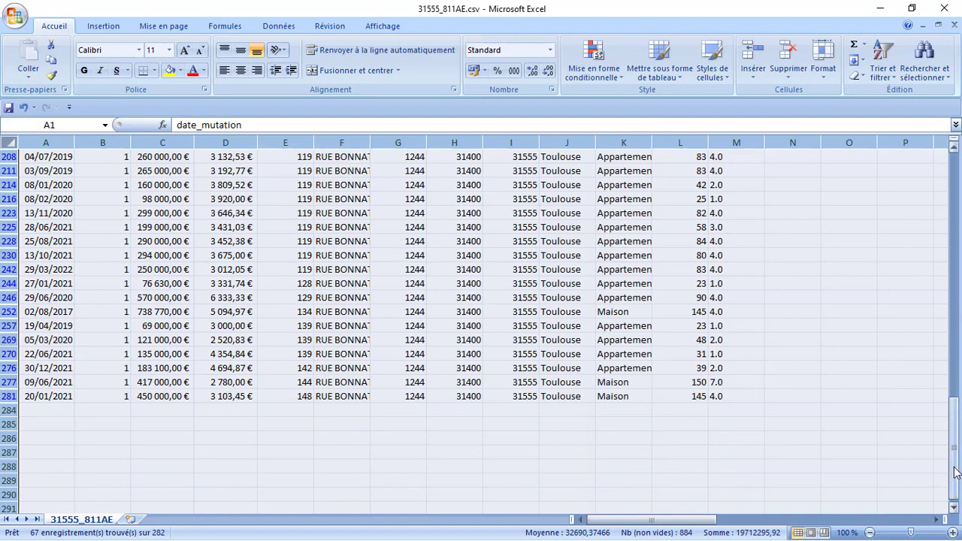
{"action": "left_click_drag", "start_coordinate": [955, 471], "coordinate": [944, 155]}
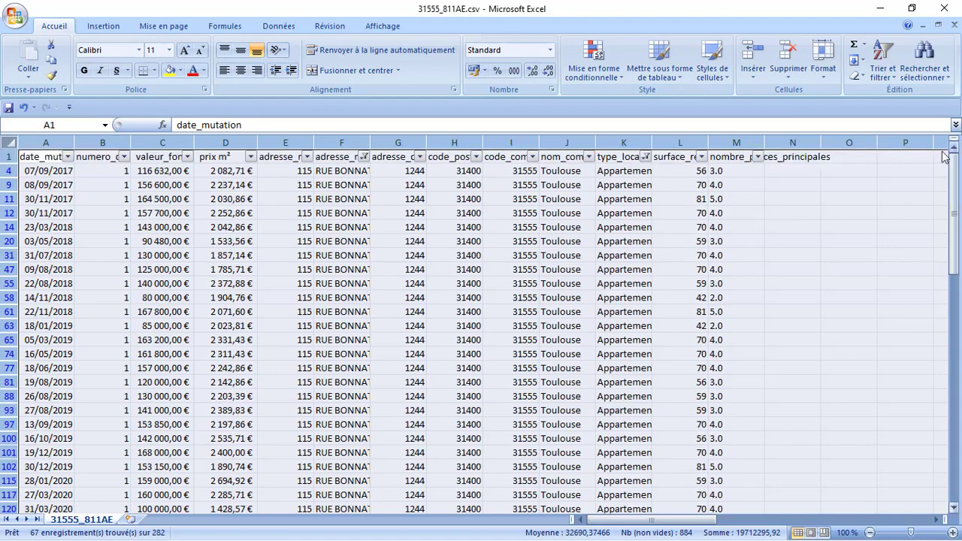
{"action": "left_click", "coordinate": [308, 158]}
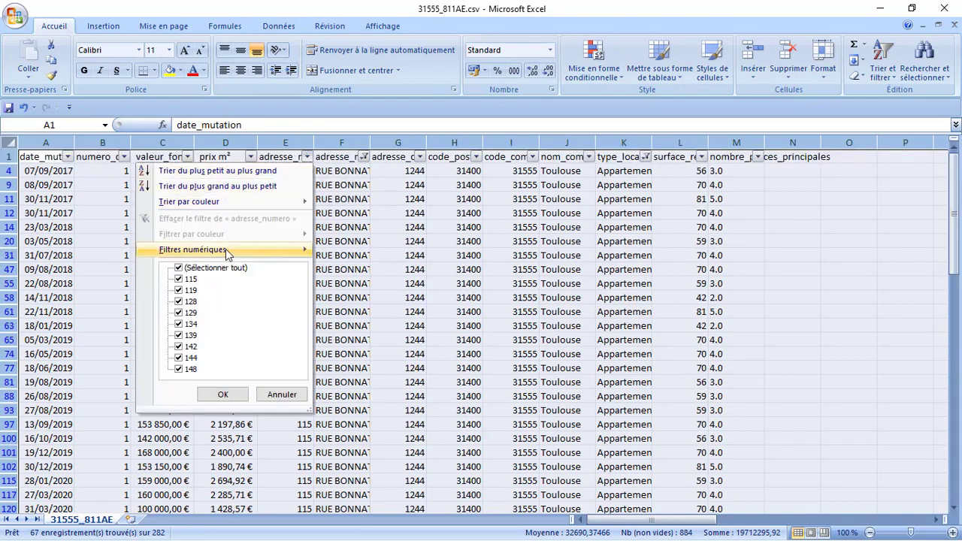
{"action": "left_click", "coordinate": [223, 269]}
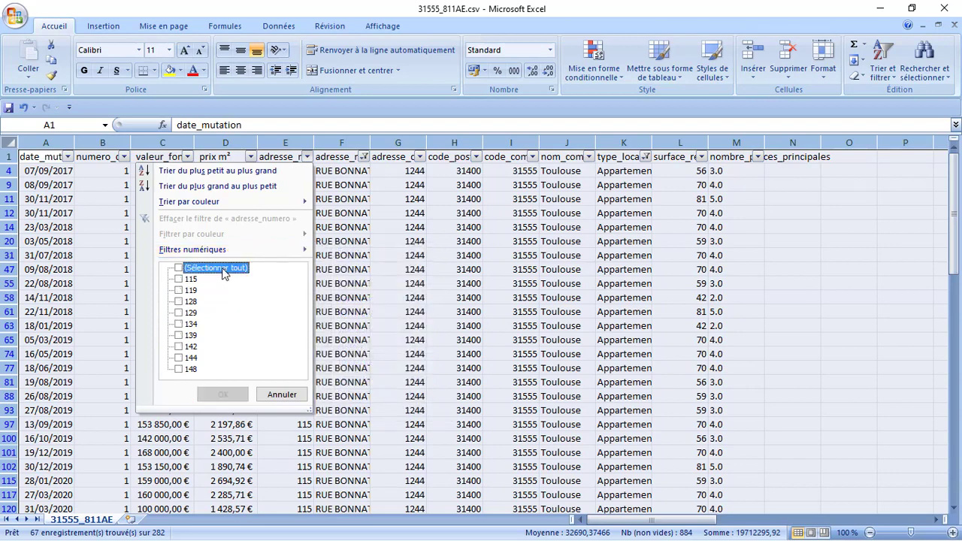
{"action": "left_click", "coordinate": [177, 291]}
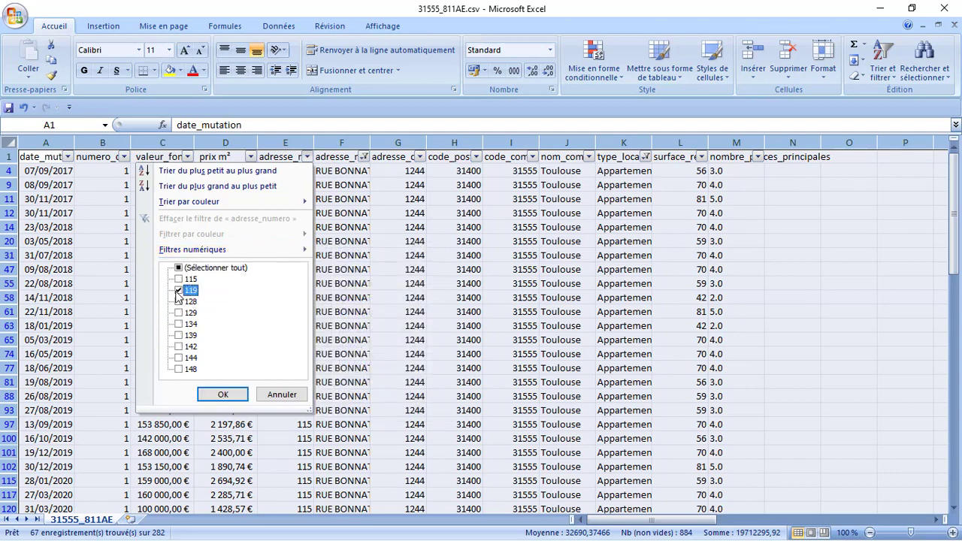
{"action": "left_click", "coordinate": [222, 396]}
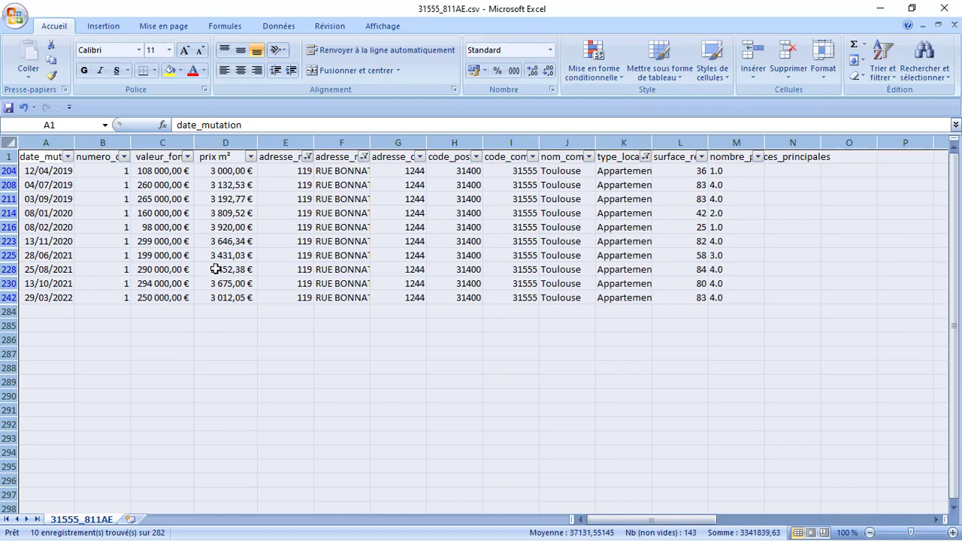
- Insert =MOYENNE(D204:D242) in D285 via Somme > Moyenne; it returns #VALEUR!
{"action": "left_click", "coordinate": [218, 326]}
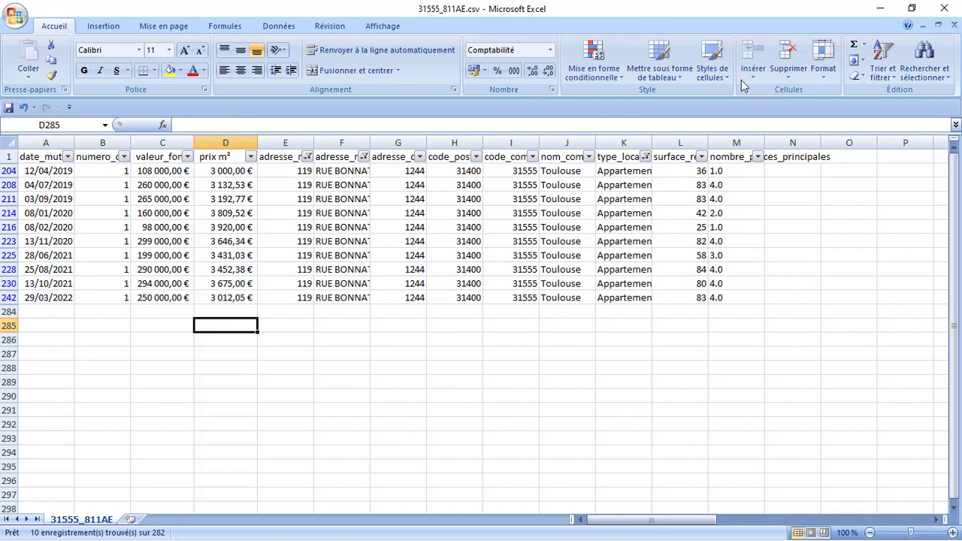
{"action": "left_click", "coordinate": [864, 47]}
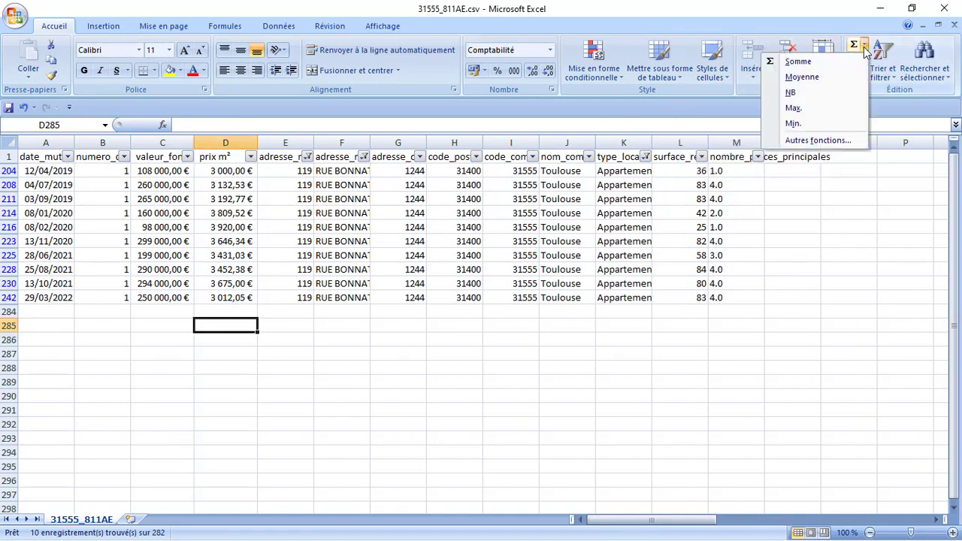
{"action": "left_click", "coordinate": [801, 77]}
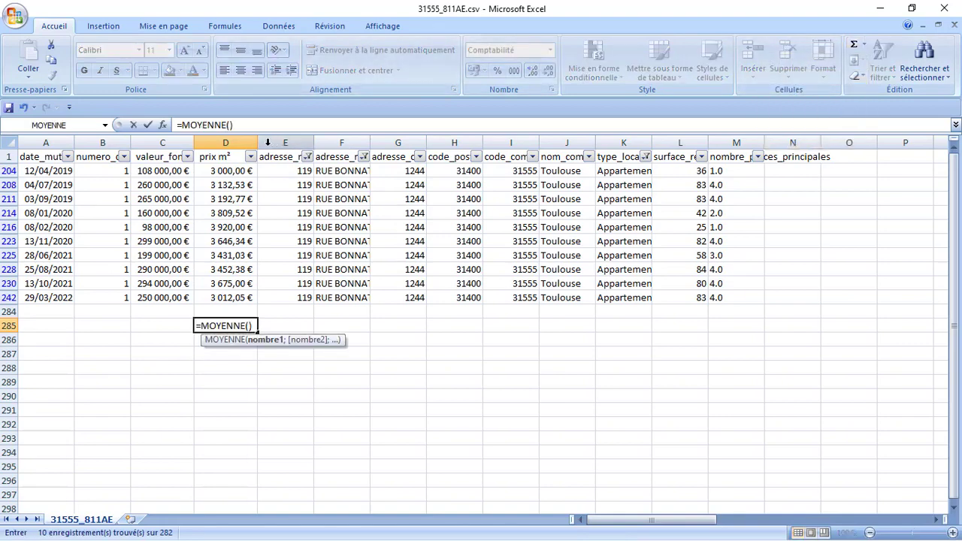
{"action": "left_click", "coordinate": [215, 171]}
{"action": "left_click_drag", "start_coordinate": [216, 171], "coordinate": [205, 299]}
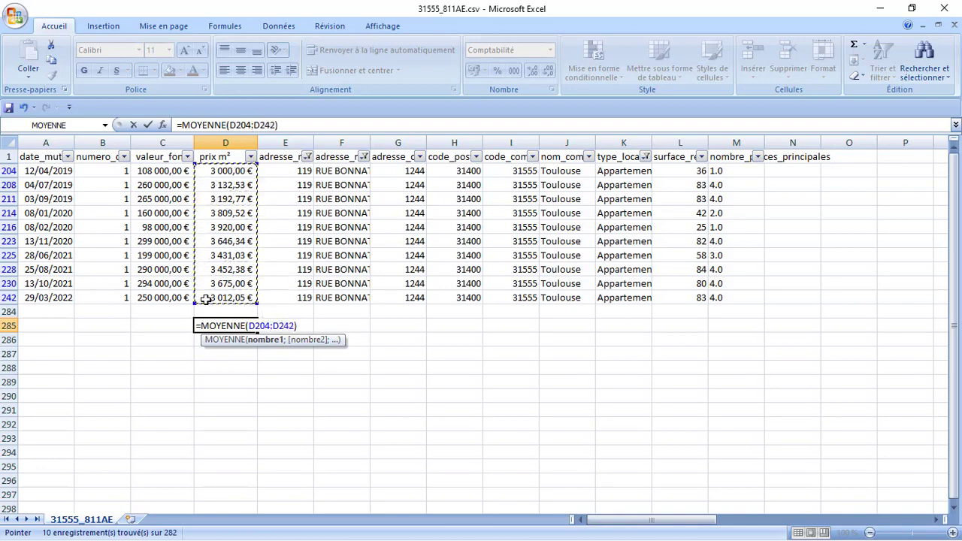
{"action": "key", "text": "Return"}
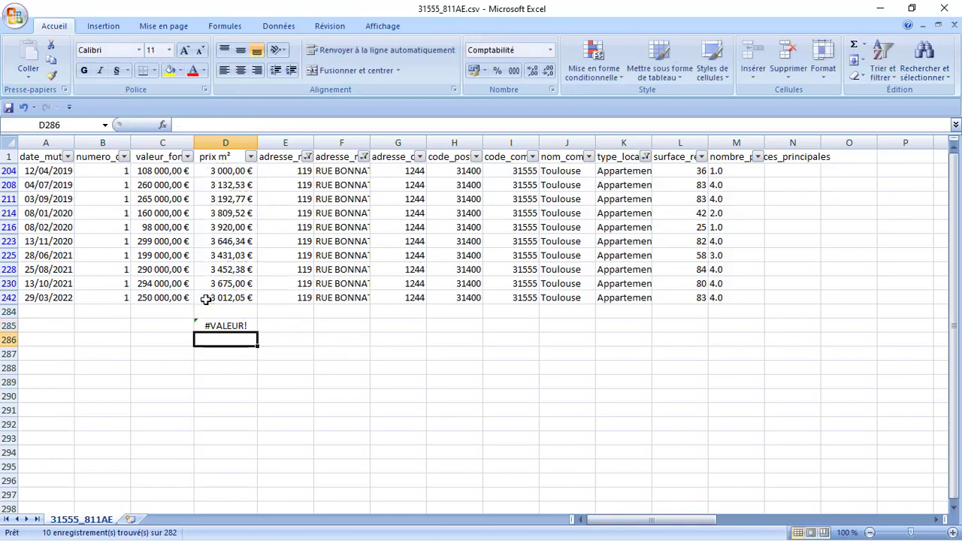
{"action": "left_click", "coordinate": [226, 324]}
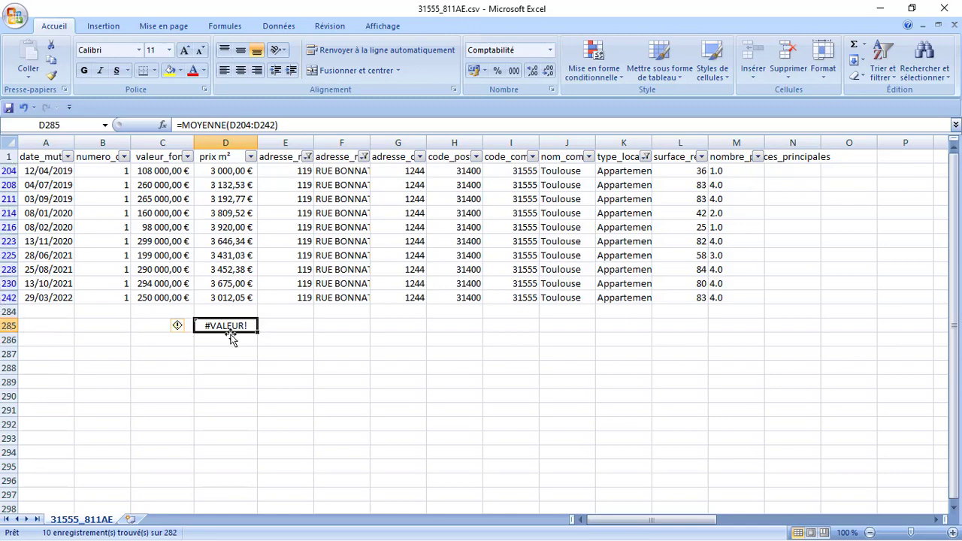
- Rewrite the D285 average to list D204, D208, D211, D214 and D216 individually
{"action": "left_click", "coordinate": [282, 125]}
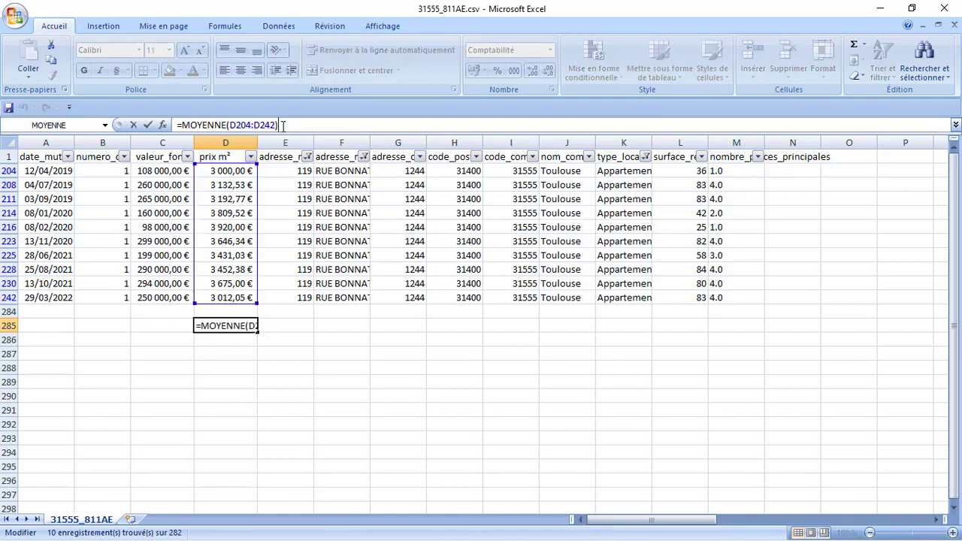
{"action": "key", "text": "BackSpace"}
{"action": "key", "text": "BackSpace"}
{"action": "key", "text": "BackSpace"}
{"action": "key", "text": "BackSpace"}
{"action": "key", "text": "BackSpace"}
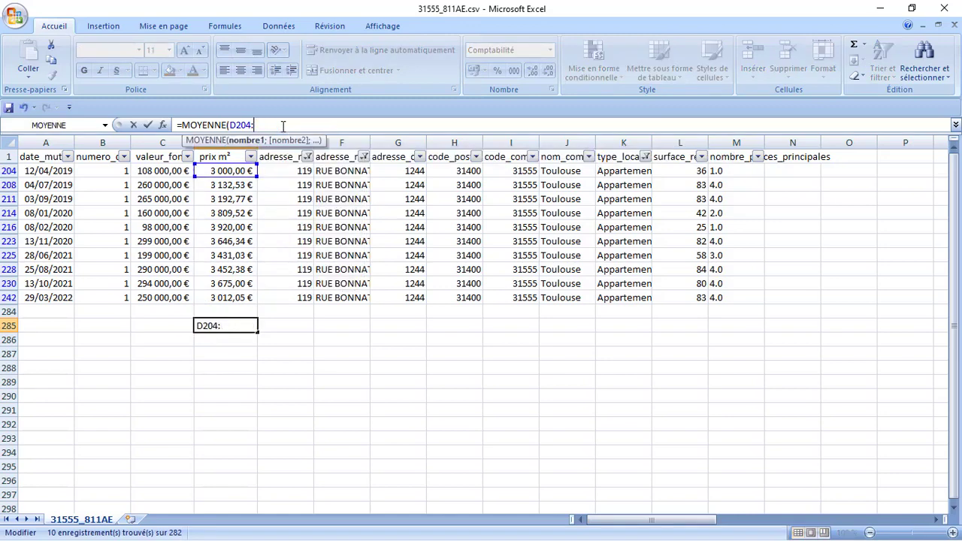
{"action": "key", "text": "BackSpace"}
{"action": "key", "text": "BackSpace"}
{"action": "key", "text": "BackSpace"}
{"action": "key", "text": "BackSpace"}
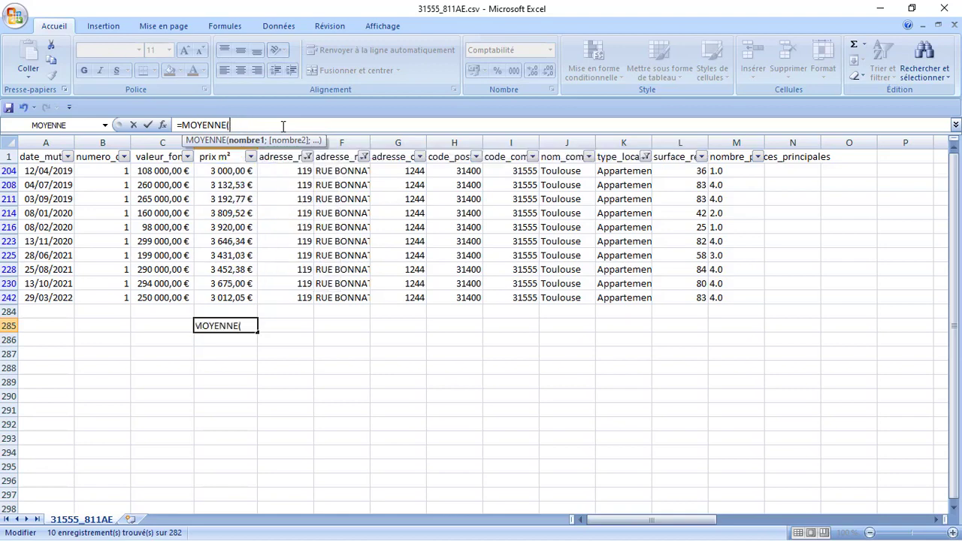
{"action": "left_click", "coordinate": [225, 171]}
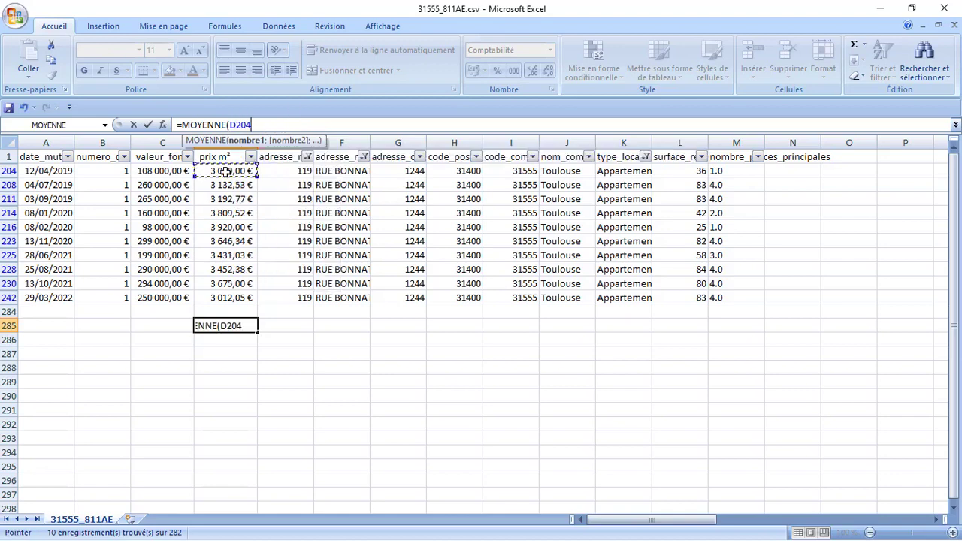
{"action": "type", "text": ";"}
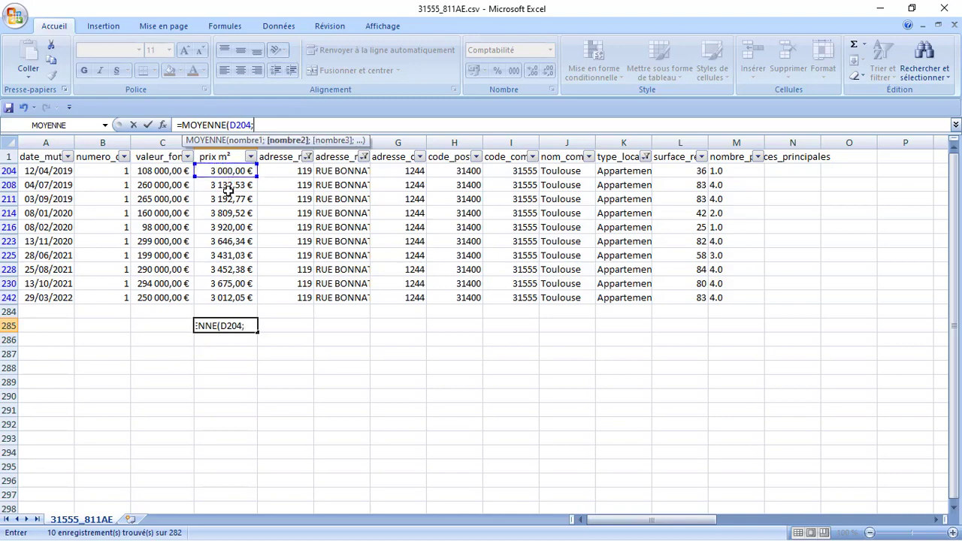
{"action": "left_click", "coordinate": [229, 186]}
{"action": "type", "text": ";"}
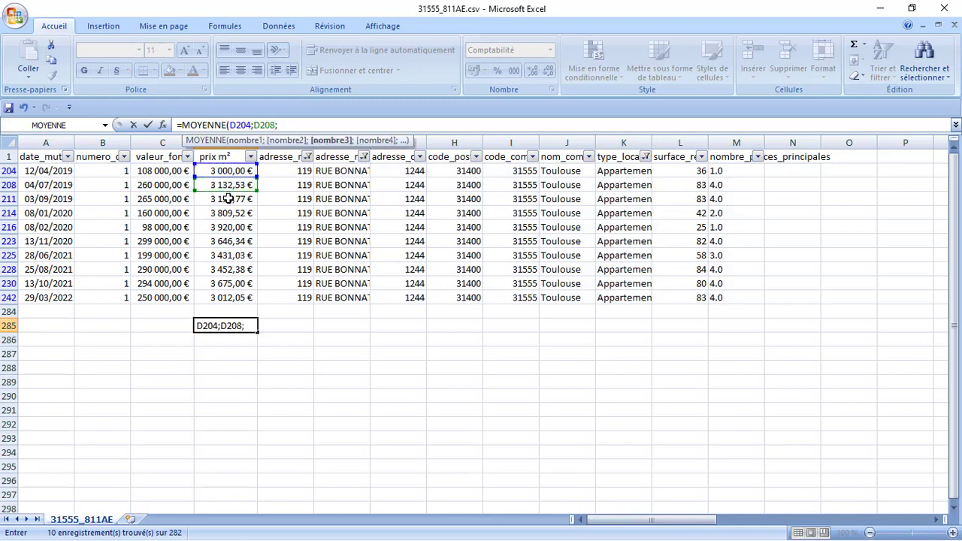
{"action": "left_click", "coordinate": [228, 198]}
{"action": "type", "text": ";"}
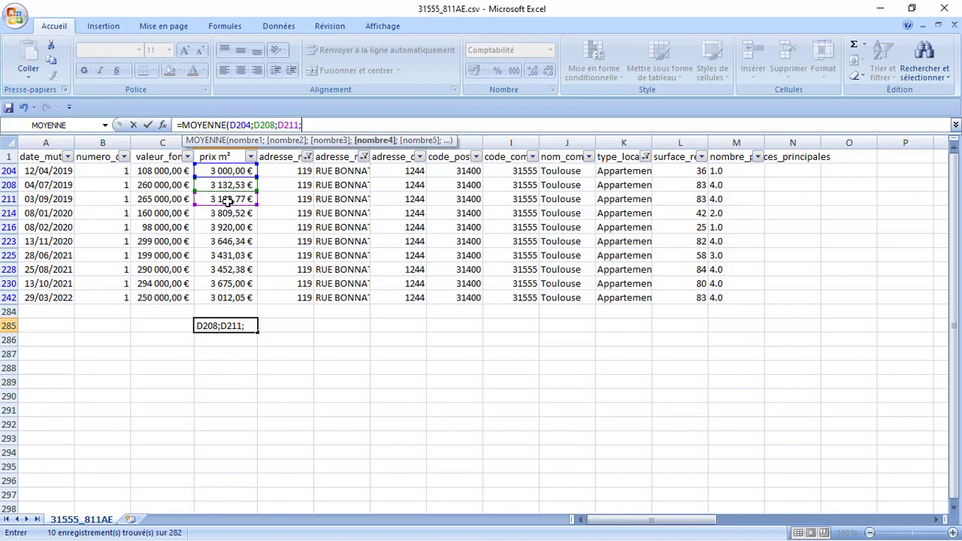
{"action": "left_click", "coordinate": [228, 214]}
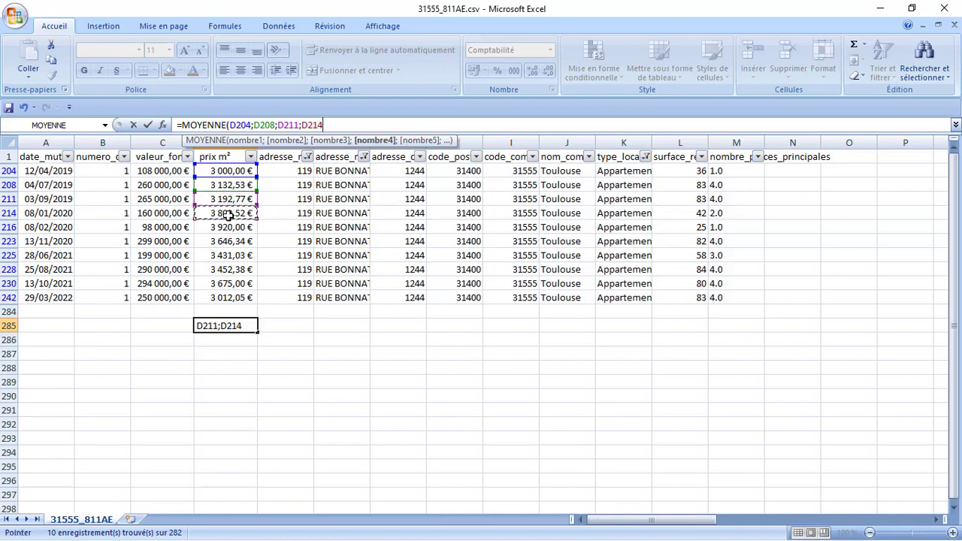
{"action": "type", "text": ";"}
{"action": "left_click", "coordinate": [229, 229]}
{"action": "type", "text": ";"}
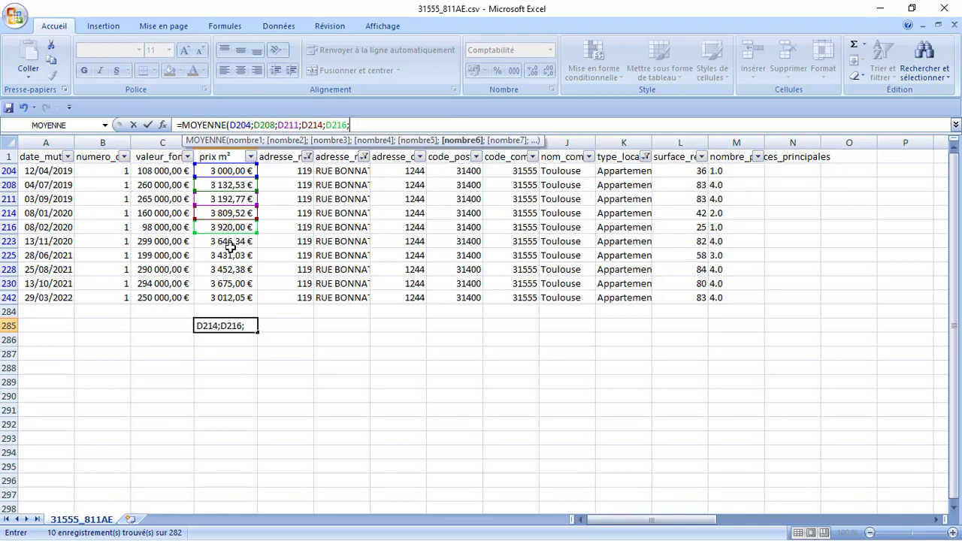
- Add D223, D228, D225, D230 and D242, close the MOYENNE formula, giving 3 427,16 €
{"action": "left_click", "coordinate": [229, 243]}
{"action": "type", "text": ";"}
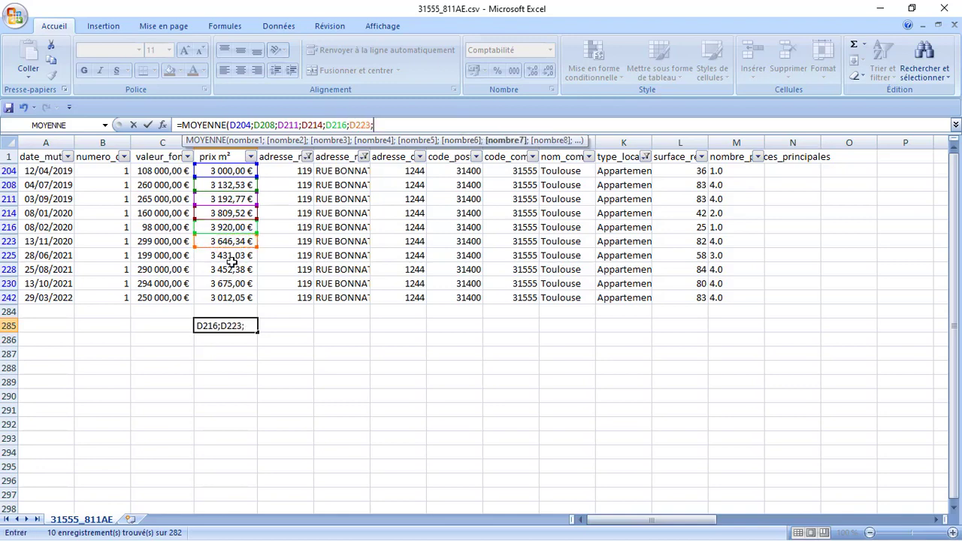
{"action": "left_click", "coordinate": [231, 264]}
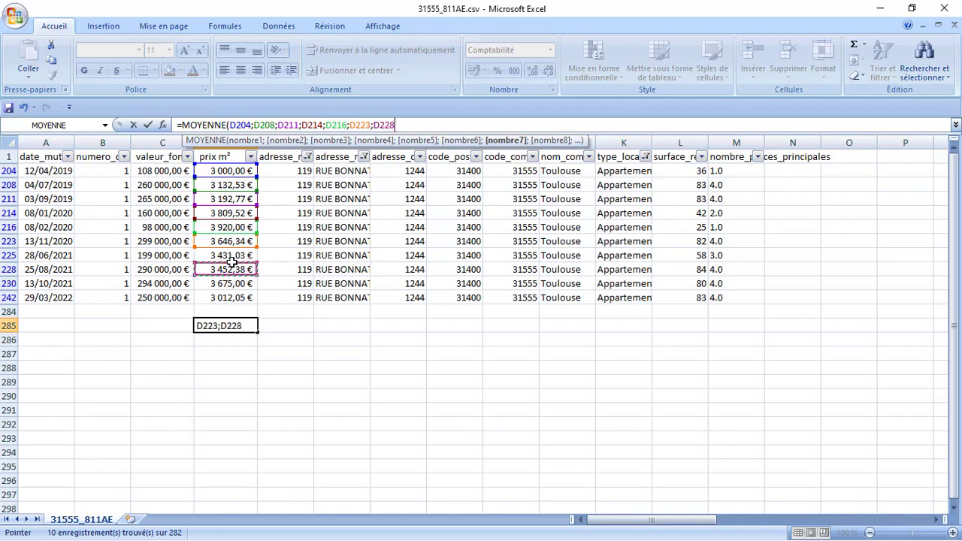
{"action": "type", "text": ";"}
{"action": "left_click", "coordinate": [228, 255]}
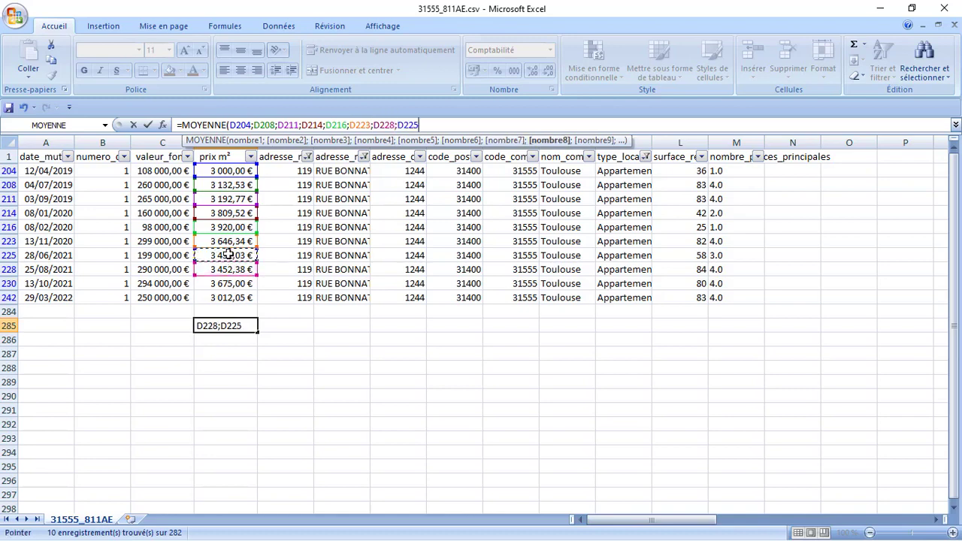
{"action": "type", "text": ";"}
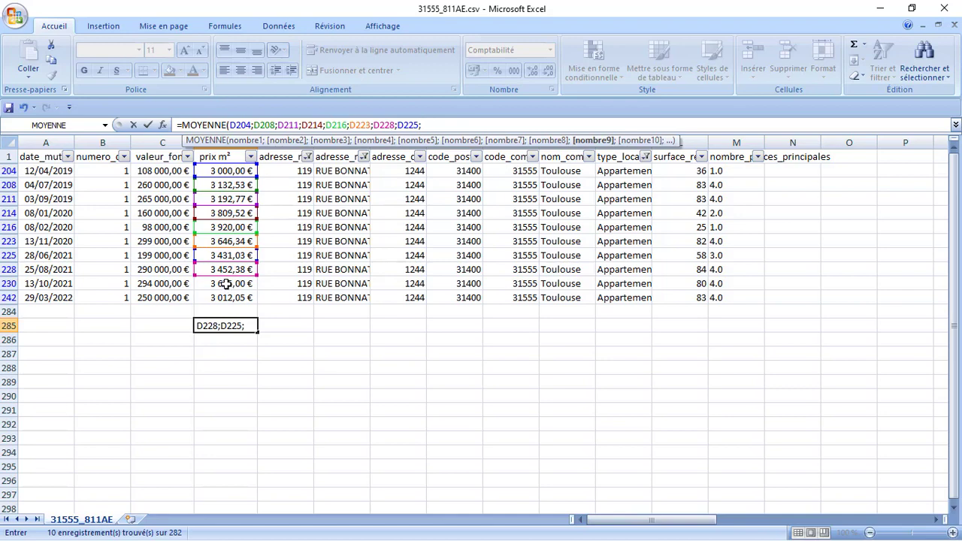
{"action": "left_click", "coordinate": [225, 284]}
{"action": "type", "text": ";"}
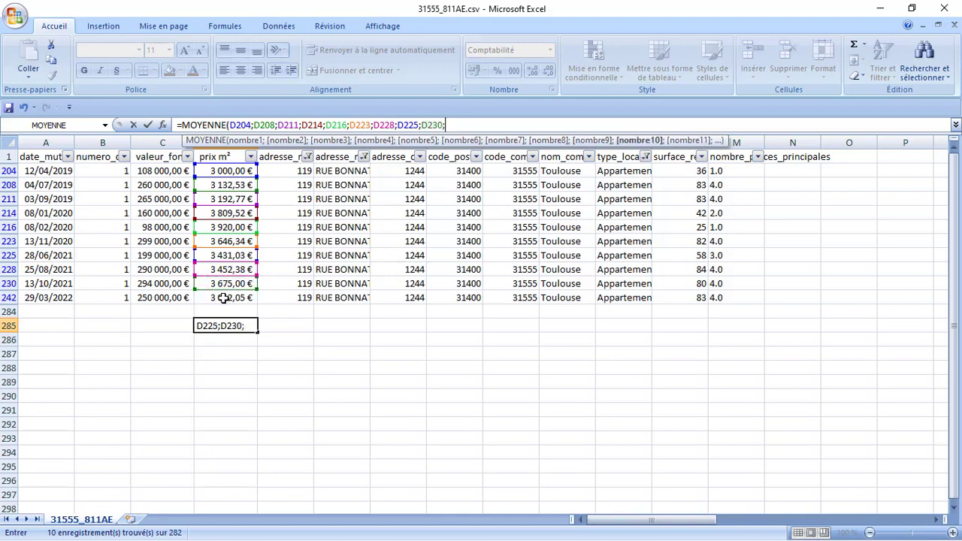
{"action": "left_click", "coordinate": [223, 298]}
{"action": "type", "text": ";"}
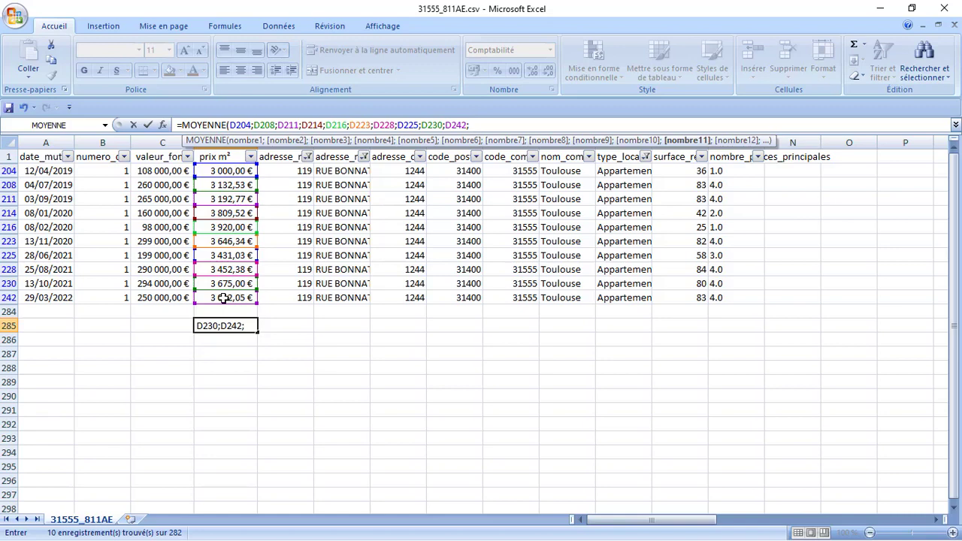
{"action": "key", "text": "BackSpace"}
{"action": "type", "text": ")"}
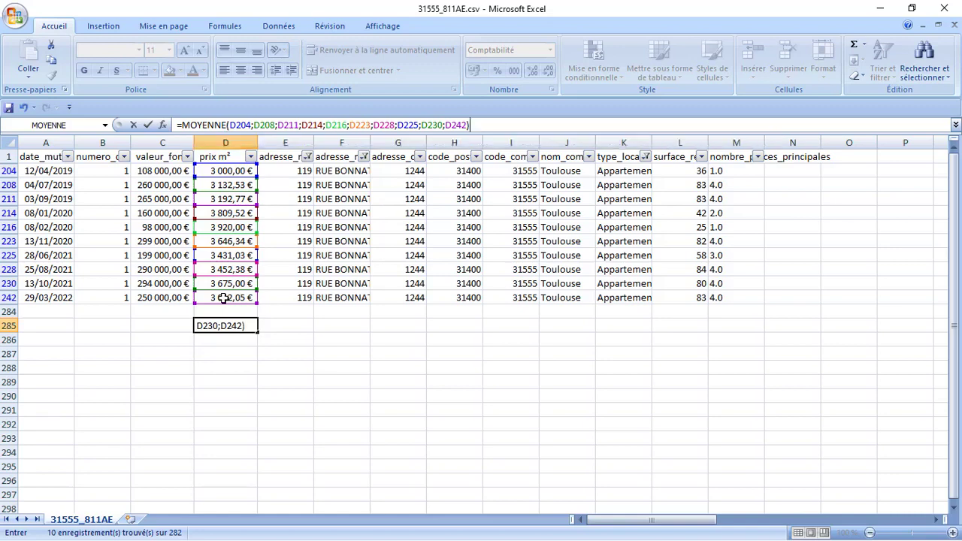
{"action": "key", "text": "Return"}
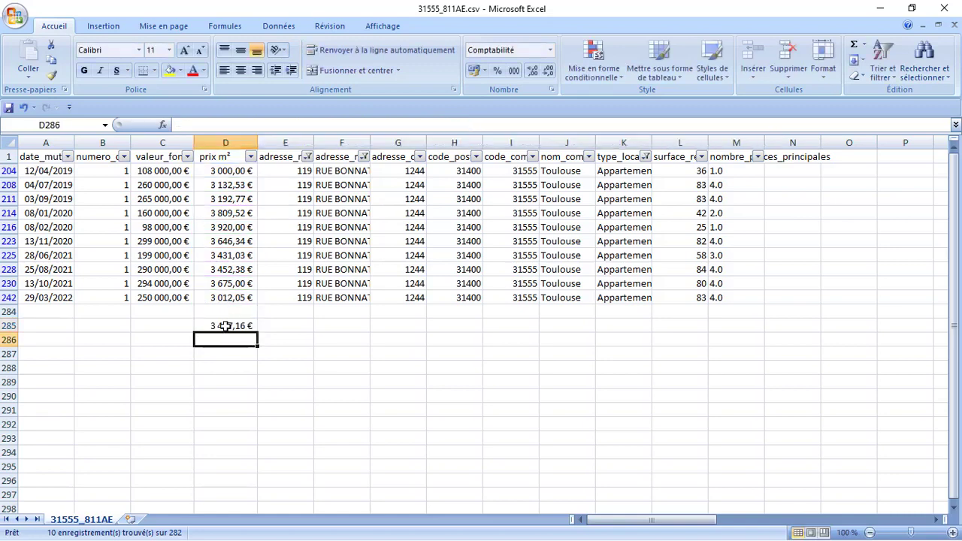
- Bold the 3 427,16 € average in D285, then select the prix m² values D204:D242
{"action": "left_click", "coordinate": [225, 326]}
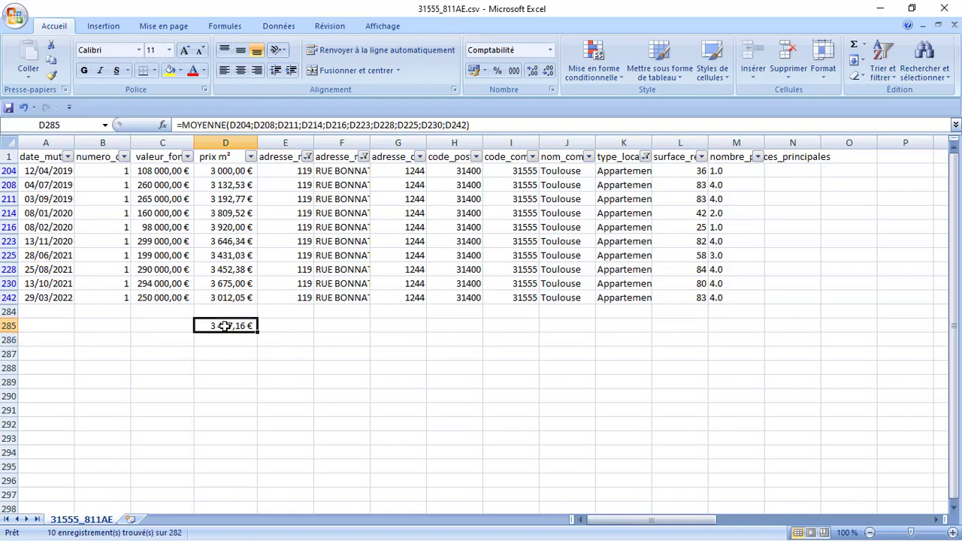
{"action": "left_click", "coordinate": [85, 75]}
{"action": "left_click_drag", "start_coordinate": [212, 168], "coordinate": [211, 294]}
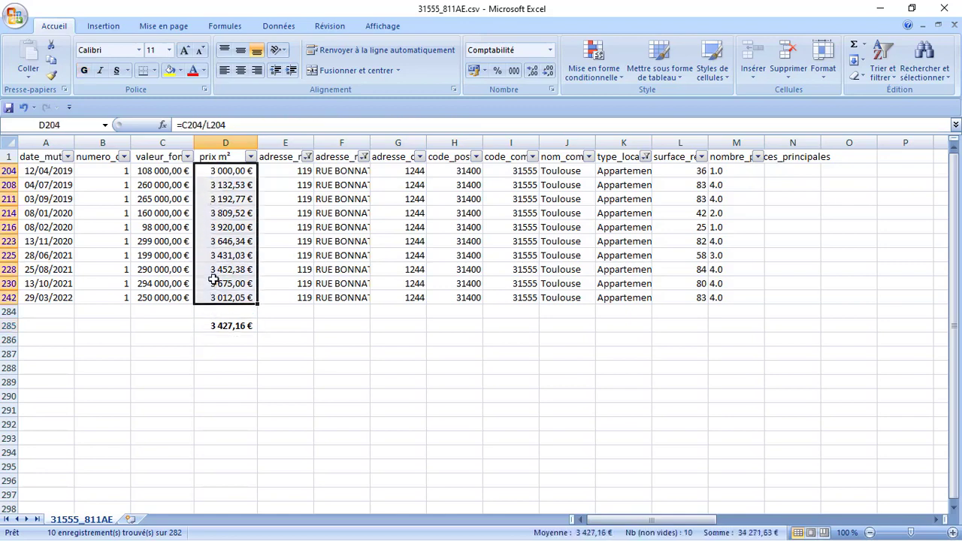
{"action": "left_click", "coordinate": [213, 280]}
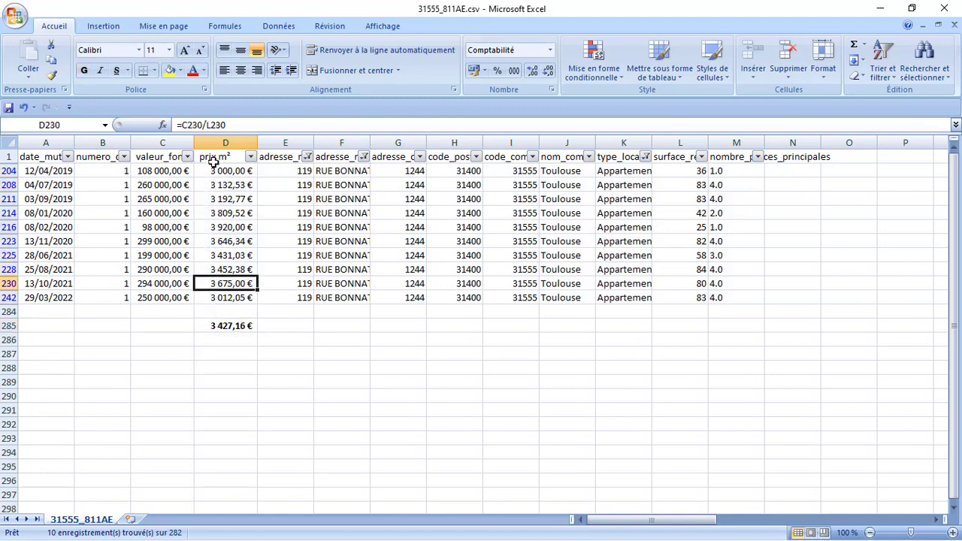
{"action": "left_click_drag", "start_coordinate": [219, 171], "coordinate": [215, 297]}
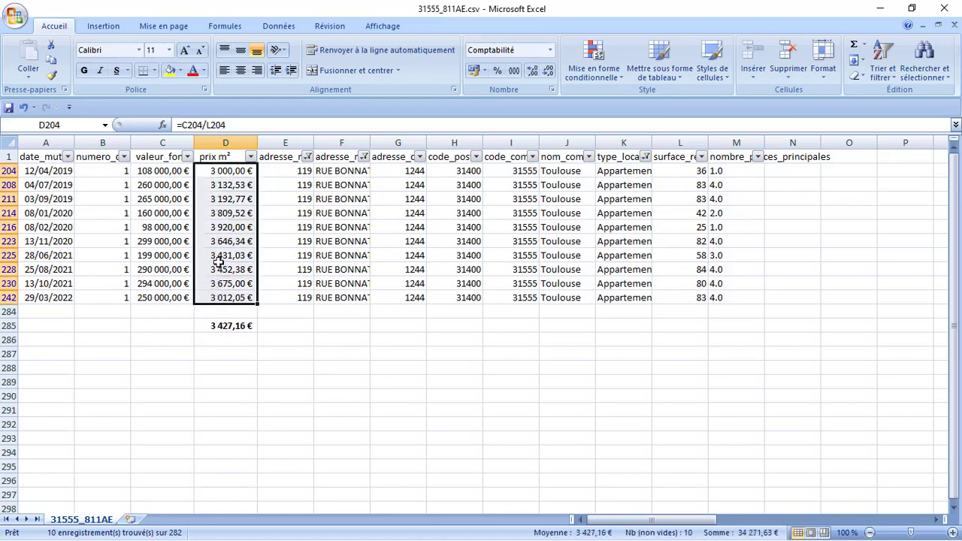
- Copy the ten prix m² values from D204:D242 and paste them as plain numbers into D288:D297
{"action": "right_click", "coordinate": [218, 231]}
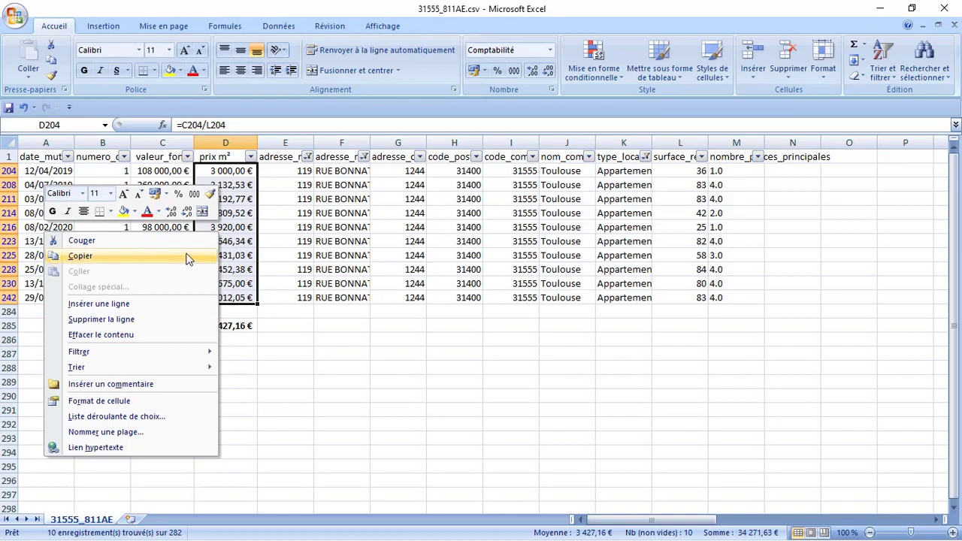
{"action": "left_click", "coordinate": [187, 258]}
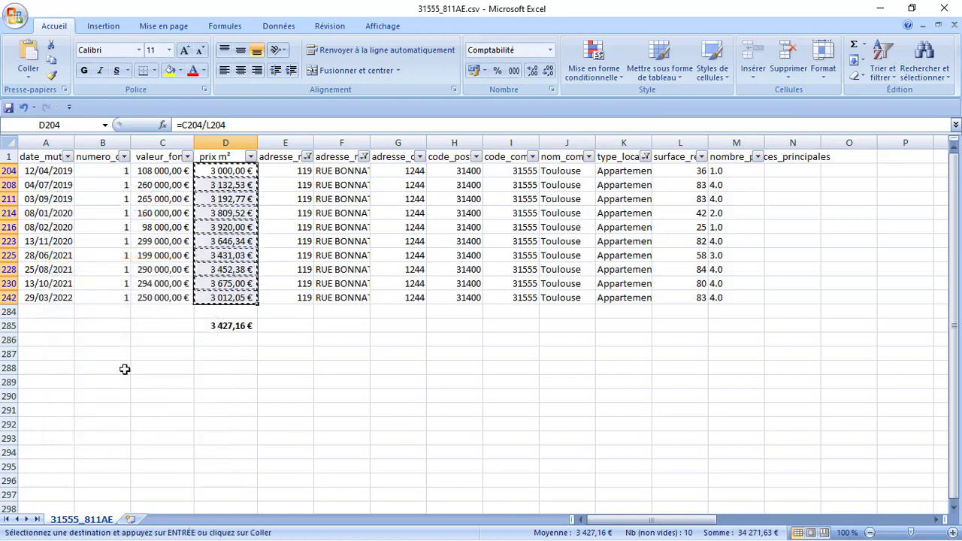
{"action": "left_click", "coordinate": [219, 373]}
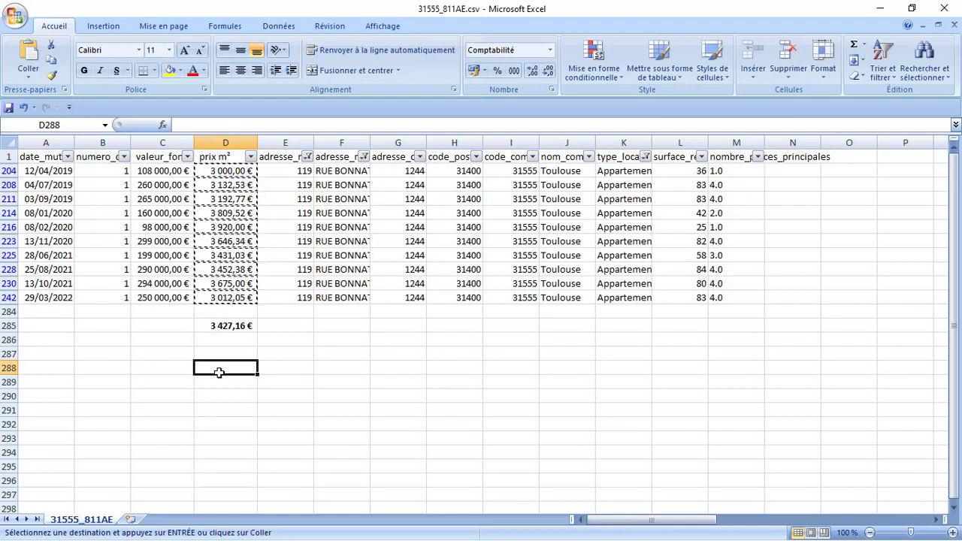
{"action": "key", "text": "ctrl+v"}
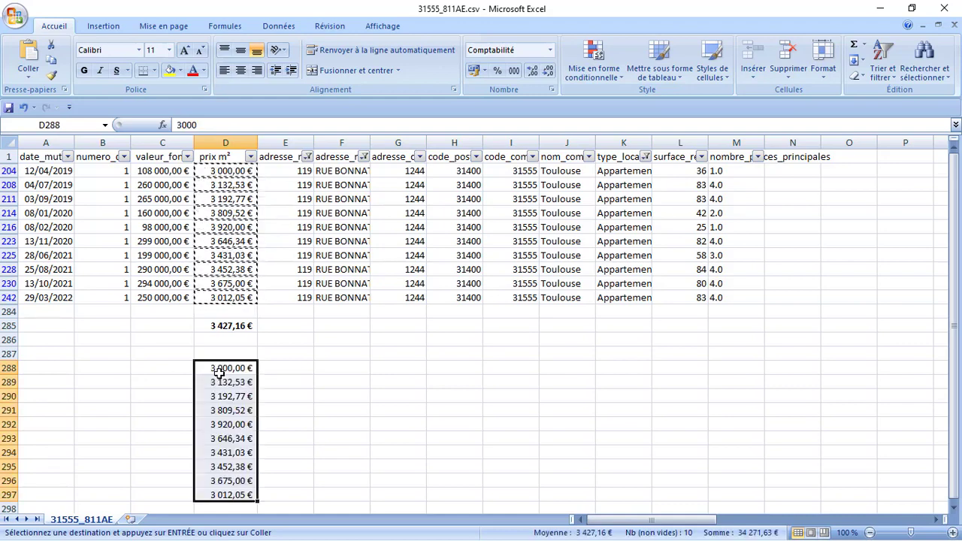
{"action": "left_click", "coordinate": [213, 381]}
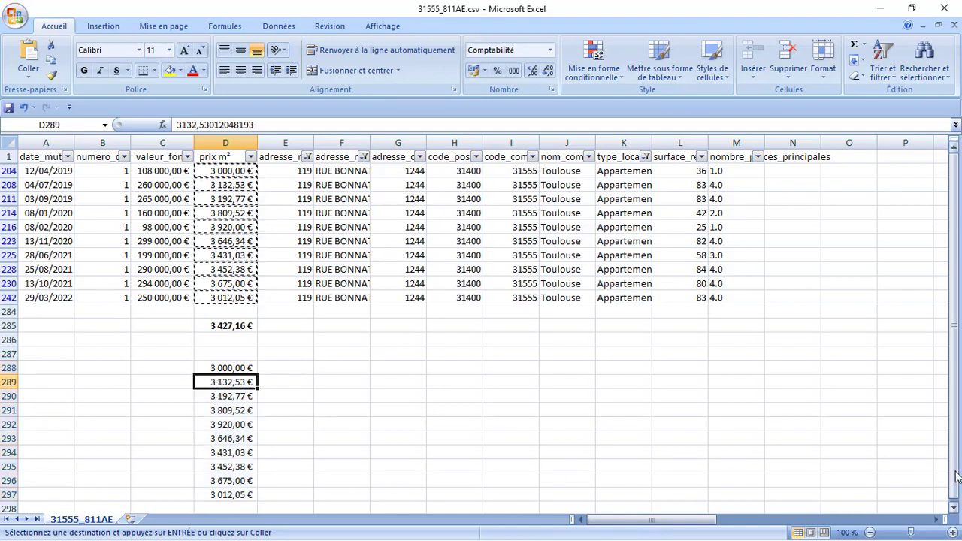
{"action": "double_click", "coordinate": [951, 511]}
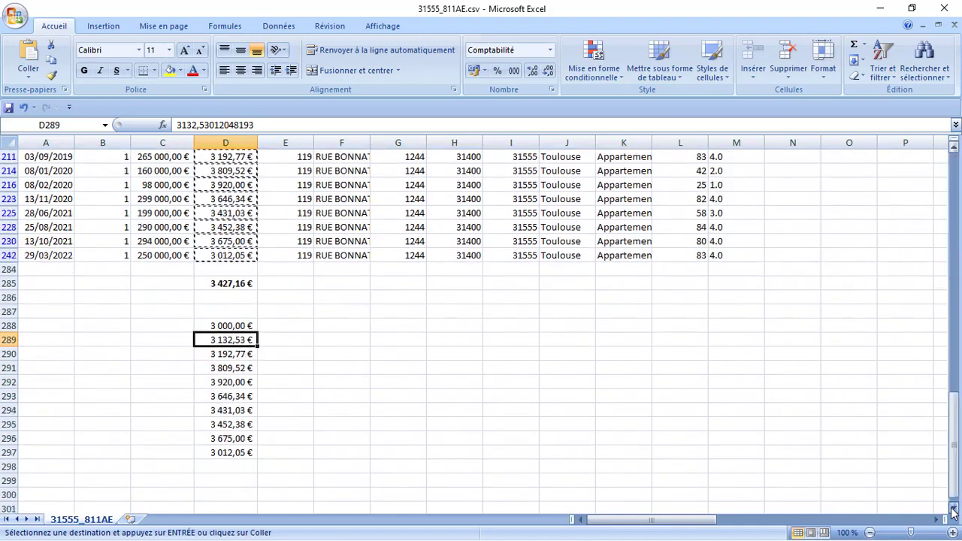
{"action": "left_click", "coordinate": [229, 480]}
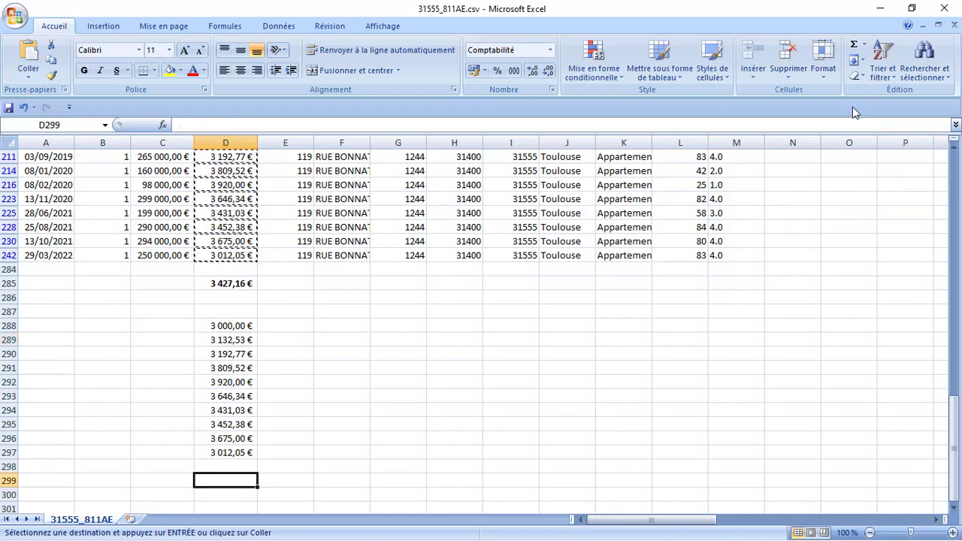
- Put =MOYENNE(D288:D298) in D299, returning 3 427,16 € to match the D285 average
{"action": "left_click", "coordinate": [863, 50]}
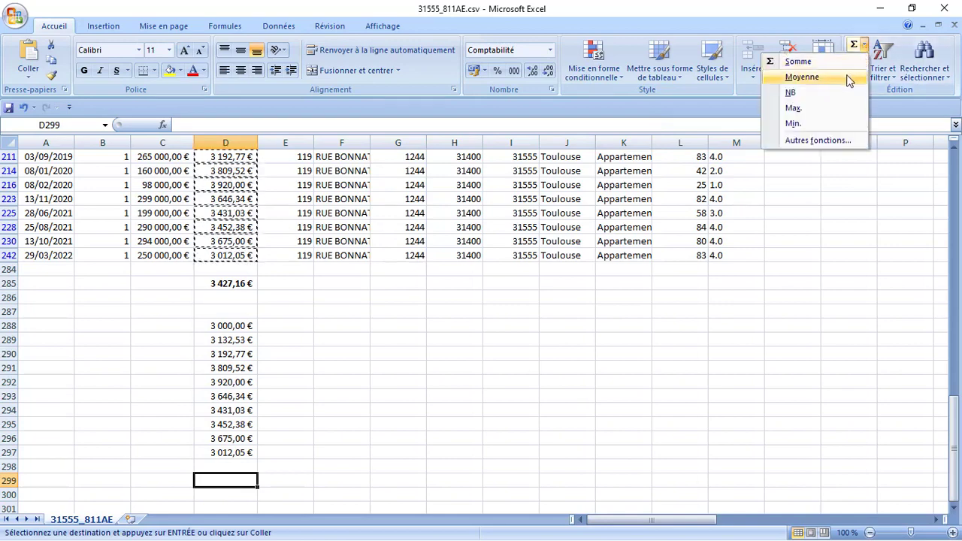
{"action": "left_click", "coordinate": [802, 76]}
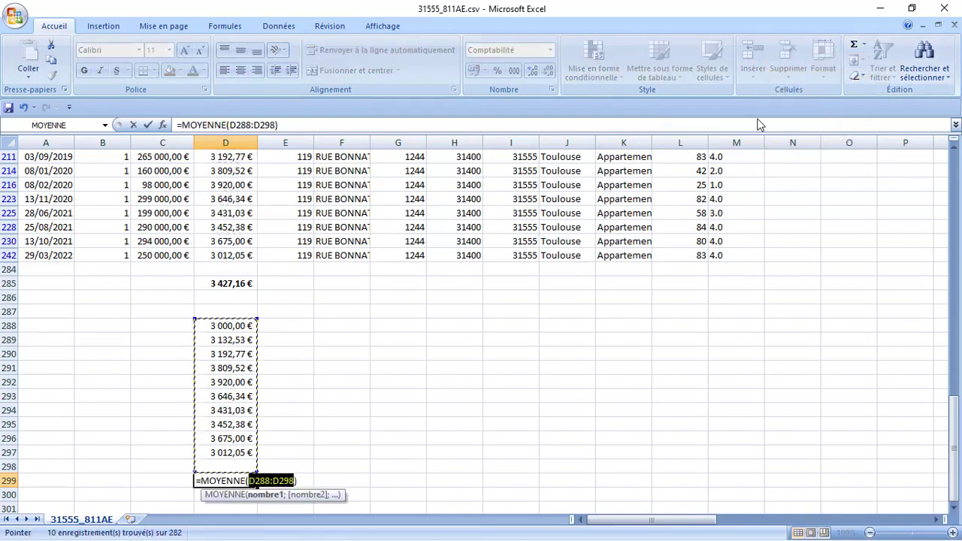
{"action": "key", "text": "Return"}
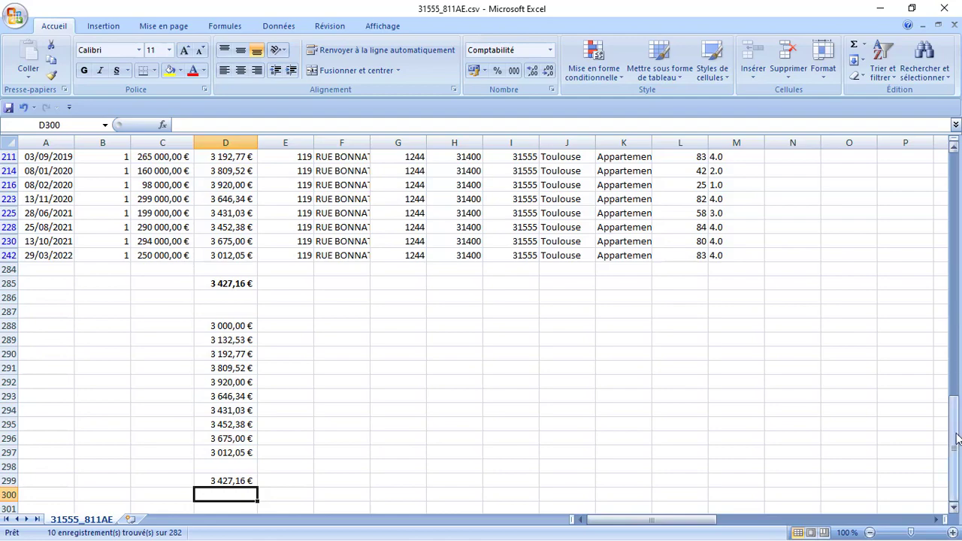
{"action": "left_click_drag", "start_coordinate": [955, 439], "coordinate": [955, 433]}
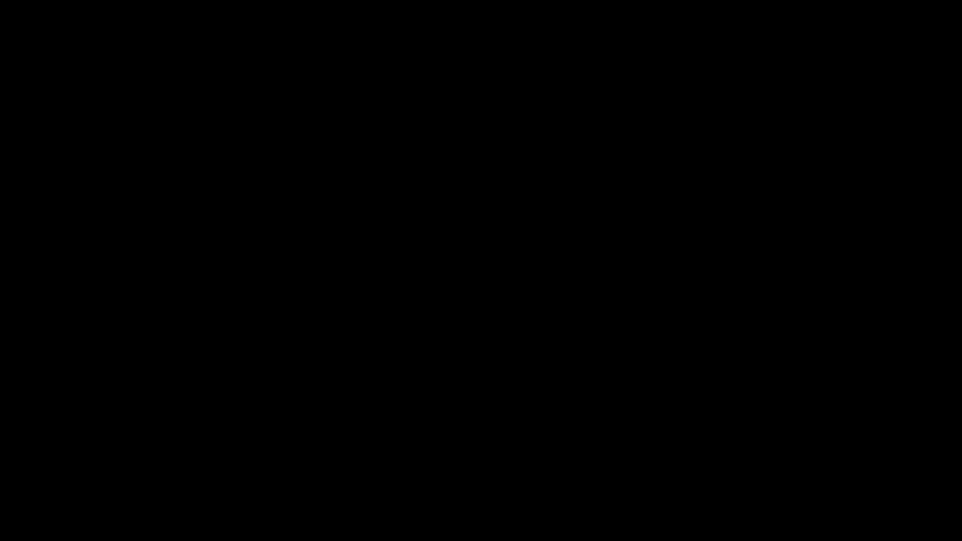